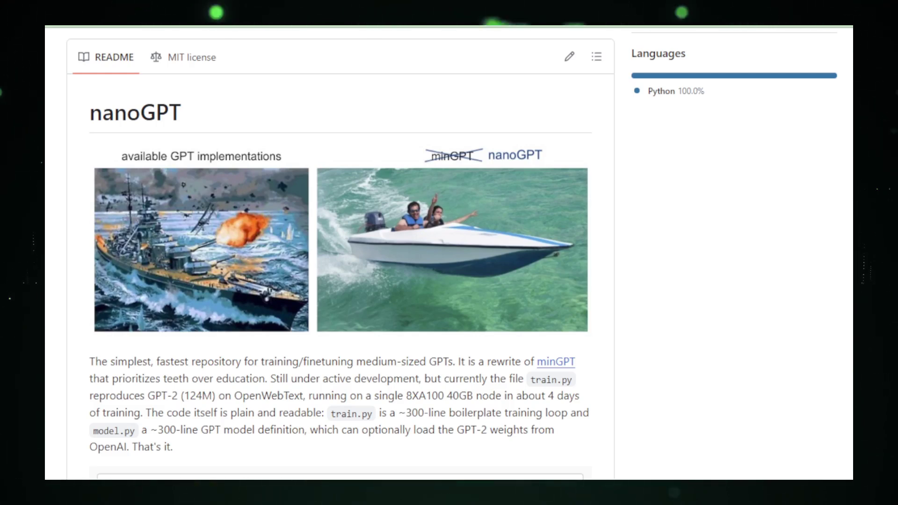
scroll(340, 281, down, 1)
scroll(340, 281, down, 2)
scroll(340, 281, down, 2)
scroll(341, 280, down, 1)
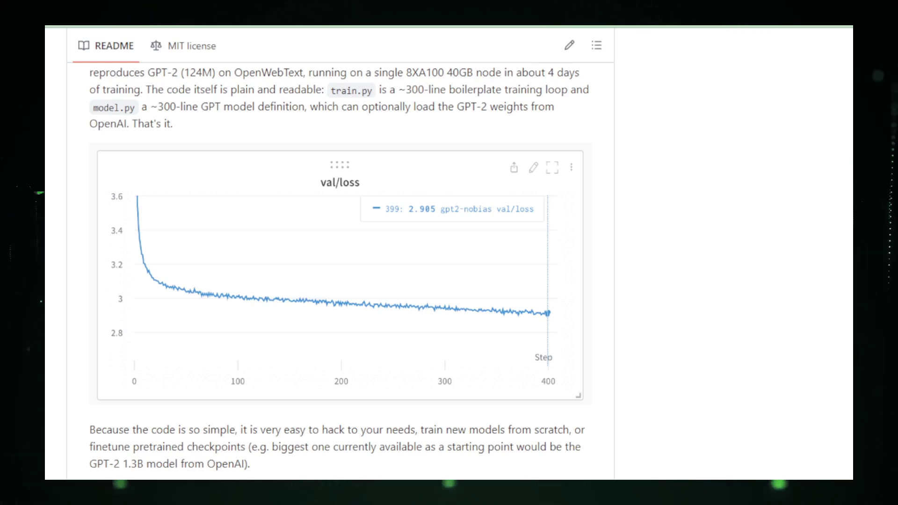
scroll(340, 281, down, 1)
scroll(341, 281, down, 3)
scroll(341, 281, down, 2)
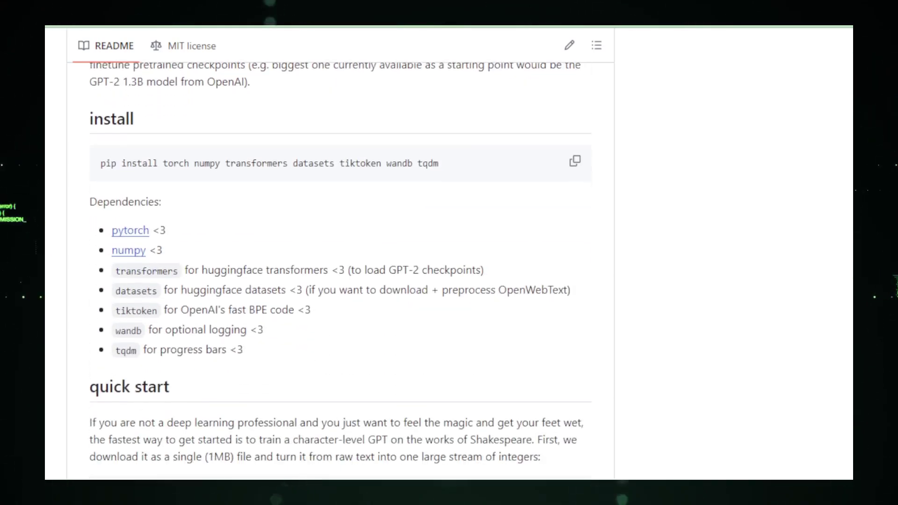
scroll(340, 280, down, 1)
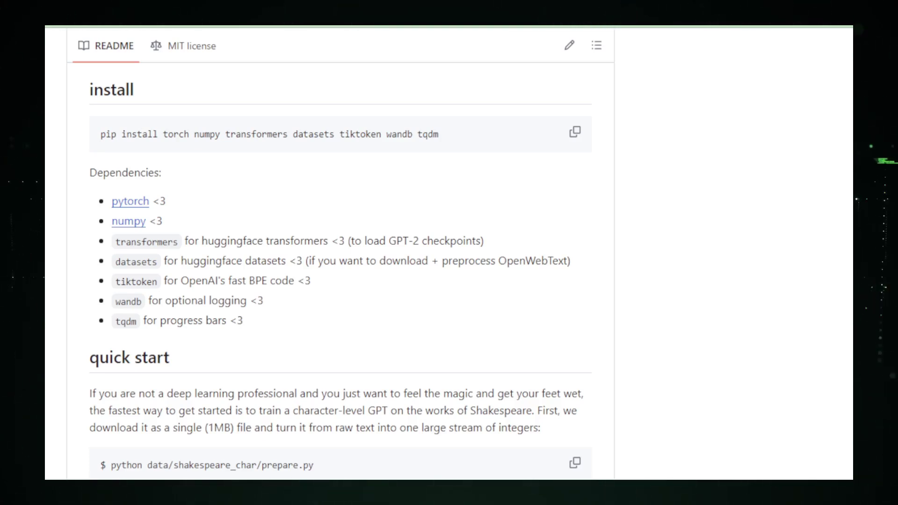
scroll(340, 282, down, 1)
scroll(341, 281, down, 2)
scroll(340, 281, down, 1)
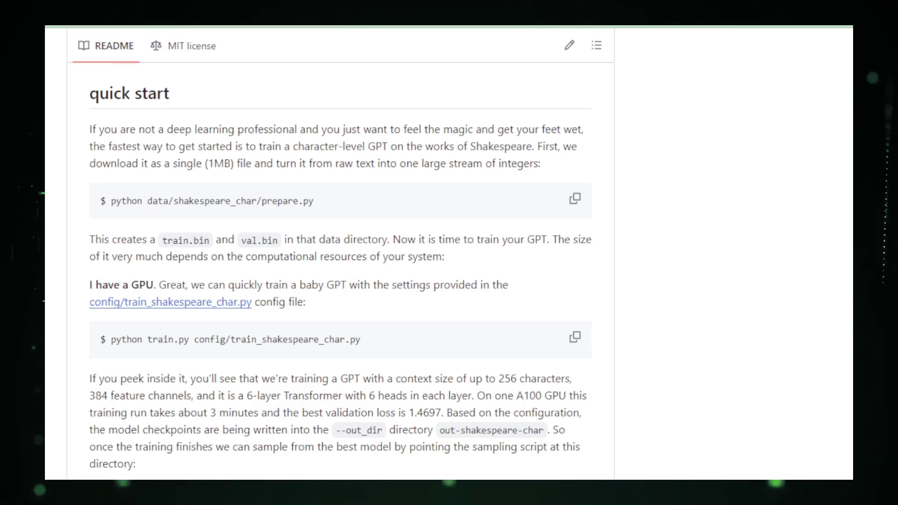
scroll(341, 280, down, 2)
scroll(341, 281, down, 3)
scroll(340, 281, down, 2)
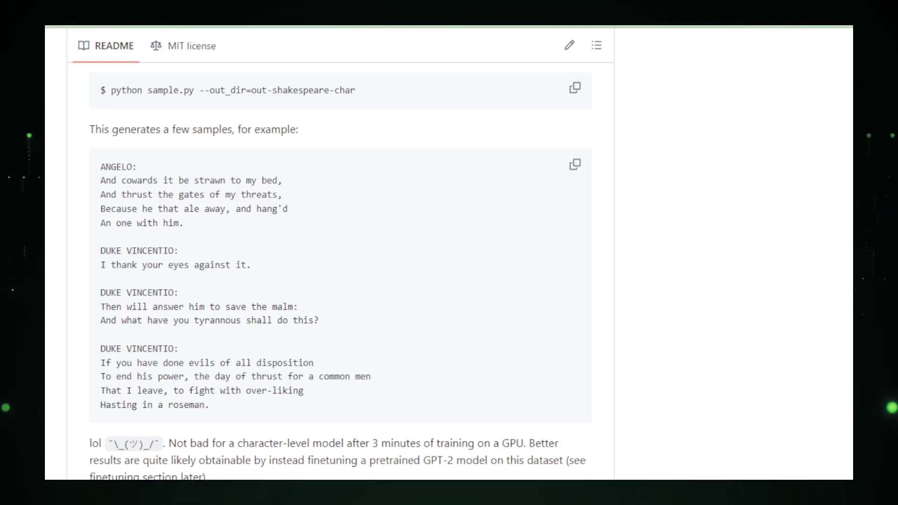
scroll(341, 281, down, 2)
scroll(341, 281, down, 3)
scroll(340, 281, down, 2)
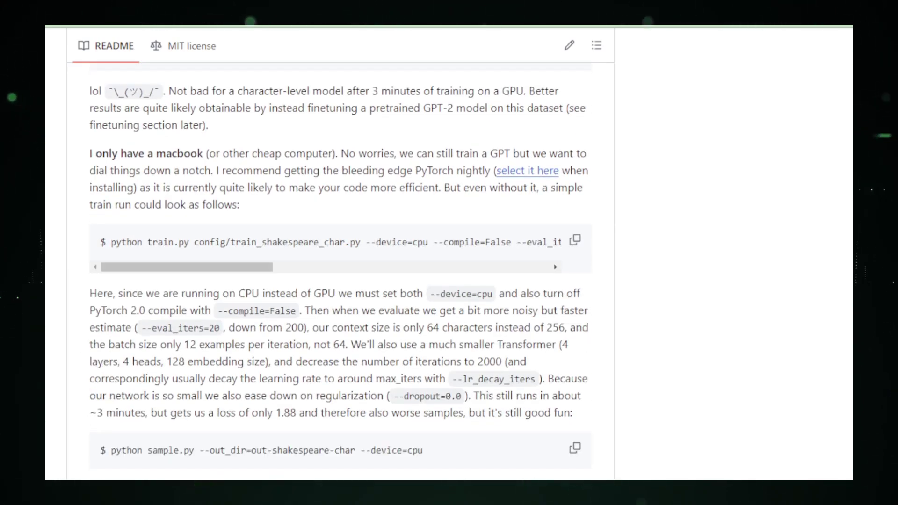
scroll(340, 281, down, 1)
scroll(340, 281, down, 3)
scroll(341, 281, down, 1)
scroll(340, 281, down, 2)
scroll(341, 281, down, 2)
scroll(340, 281, down, 1)
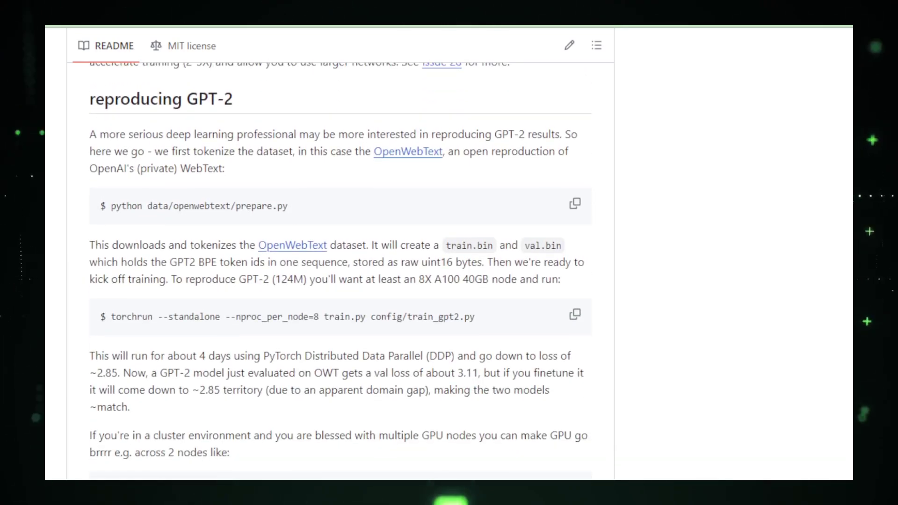
scroll(341, 281, down, 1)
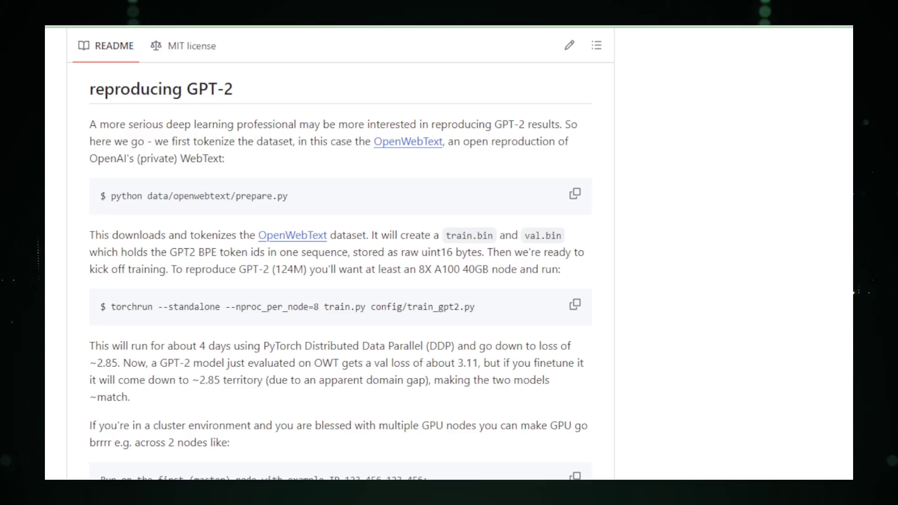
scroll(340, 280, down, 1)
scroll(340, 281, down, 2)
scroll(340, 281, down, 3)
scroll(340, 281, down, 2)
scroll(341, 281, down, 2)
scroll(340, 281, down, 1)
scroll(340, 281, down, 1)
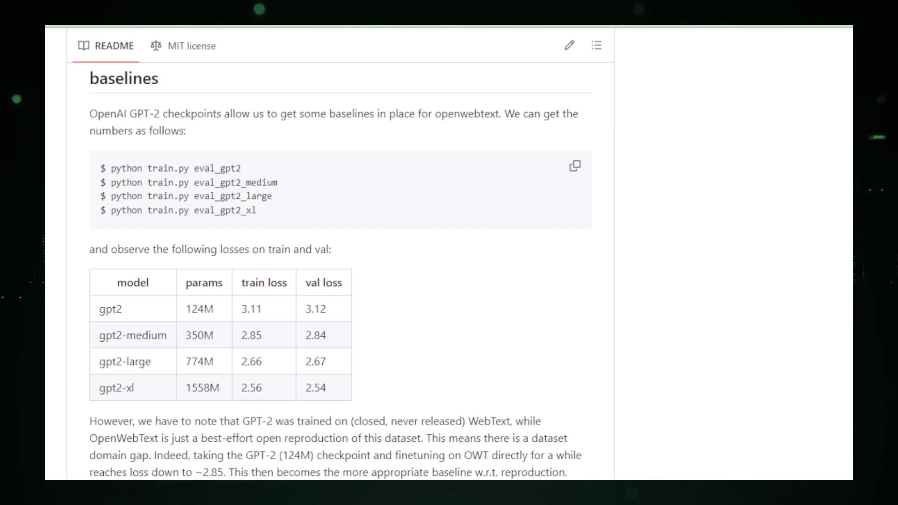
scroll(341, 281, down, 1)
scroll(341, 281, down, 3)
scroll(340, 281, down, 2)
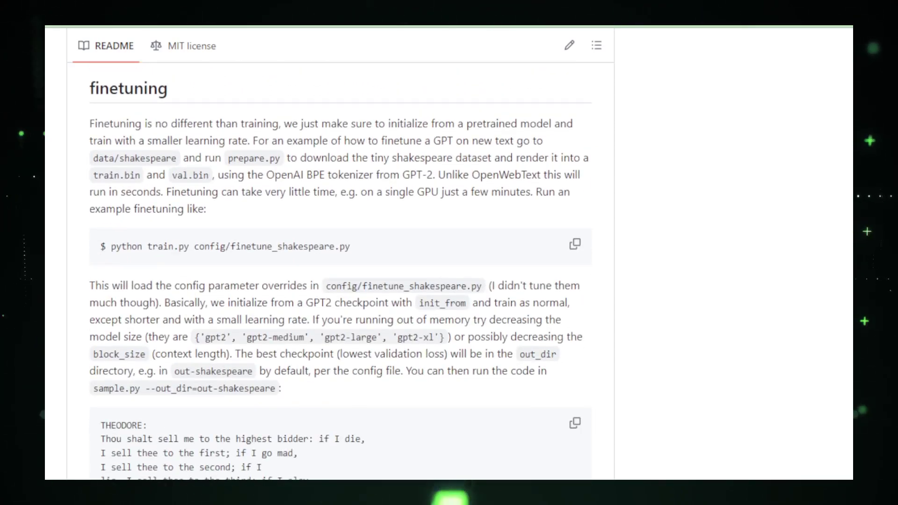
scroll(341, 281, down, 2)
scroll(341, 281, down, 3)
scroll(340, 281, down, 1)
scroll(340, 281, down, 3)
scroll(341, 281, down, 1)
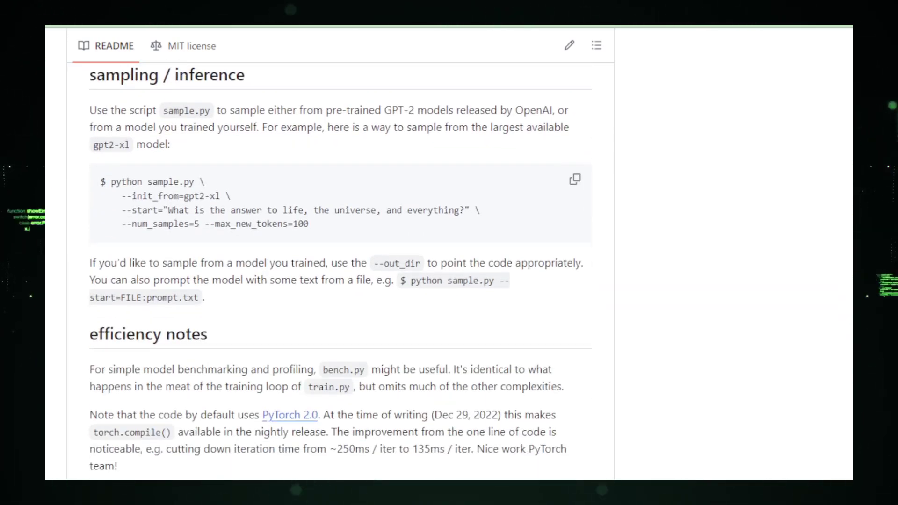
scroll(340, 280, down, 2)
scroll(340, 281, down, 2)
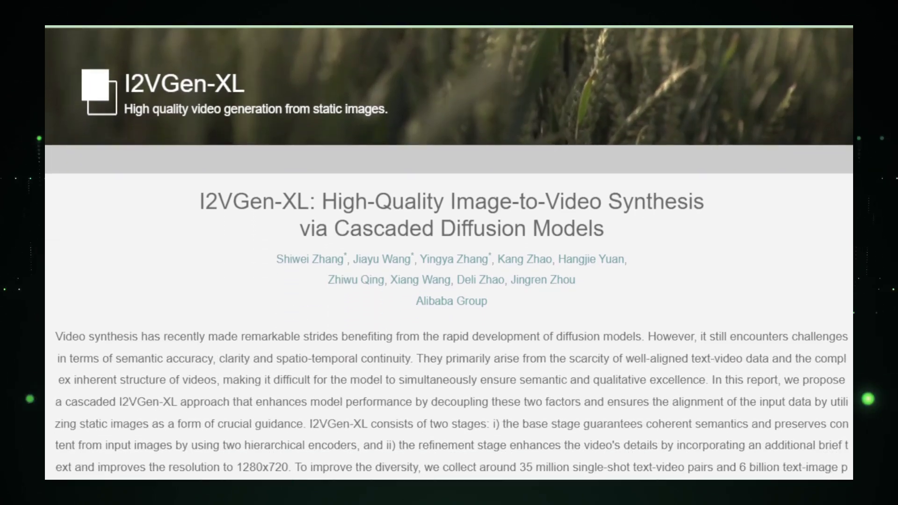
scroll(449, 281, down, 1)
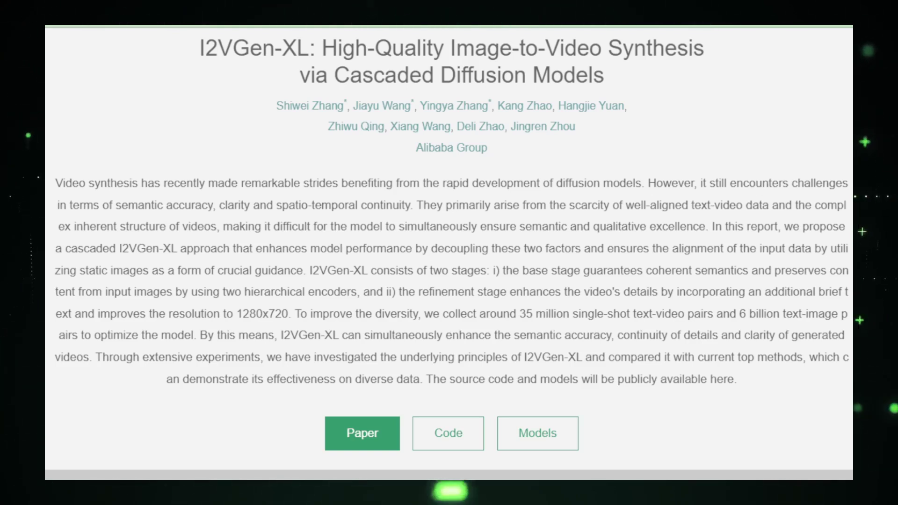
scroll(449, 253, down, 3)
scroll(449, 252, down, 3)
scroll(450, 252, down, 2)
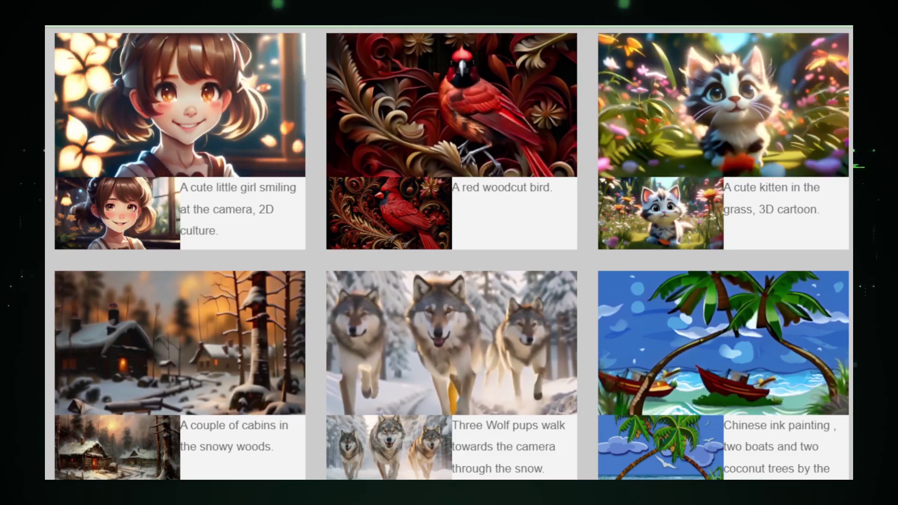
scroll(450, 253, down, 3)
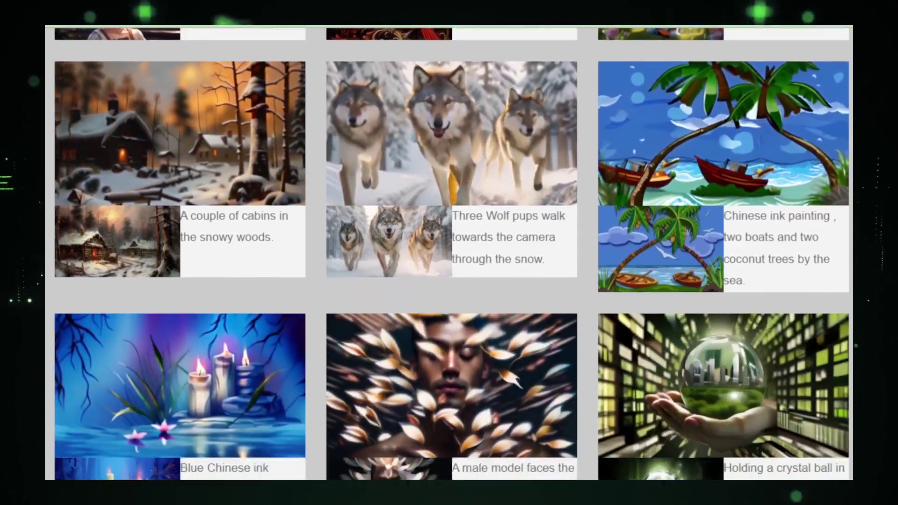
scroll(449, 253, down, 3)
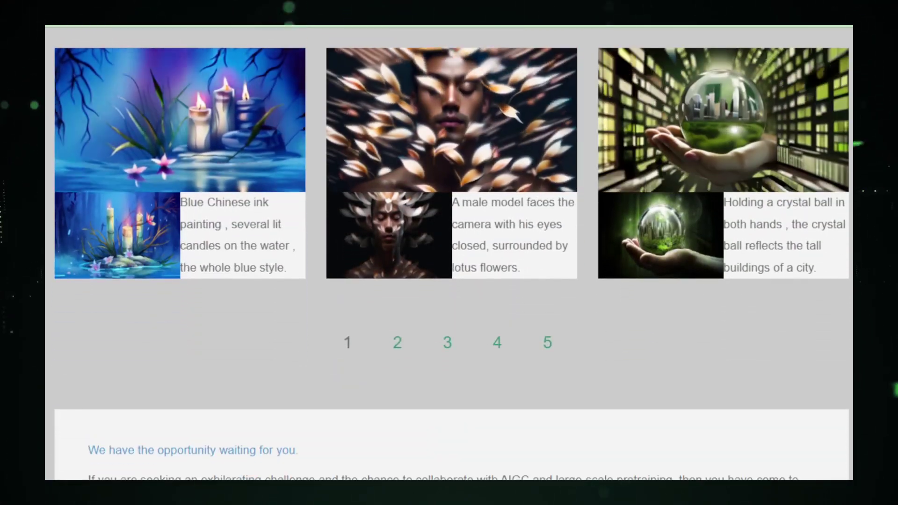
scroll(449, 253, down, 2)
scroll(449, 253, down, 3)
scroll(449, 253, up, 5)
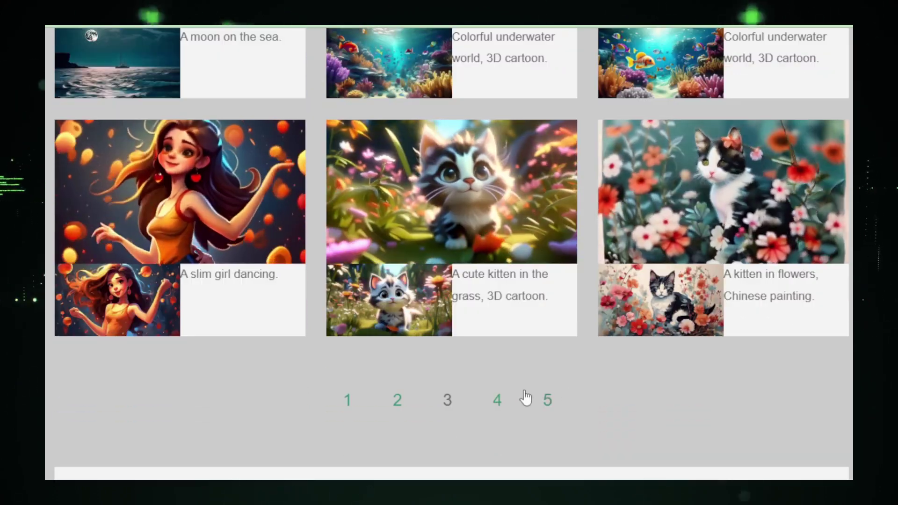
- Load a higher page of the I2VGen-XL gallery examples
click(500, 399)
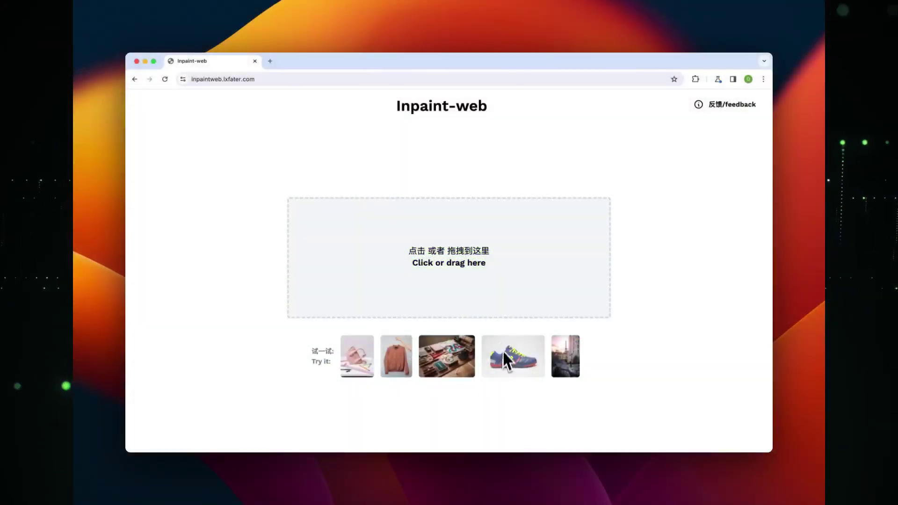
- Try the shoe and pink bag samples, then process the car sample with 4x upscaling
click(502, 356)
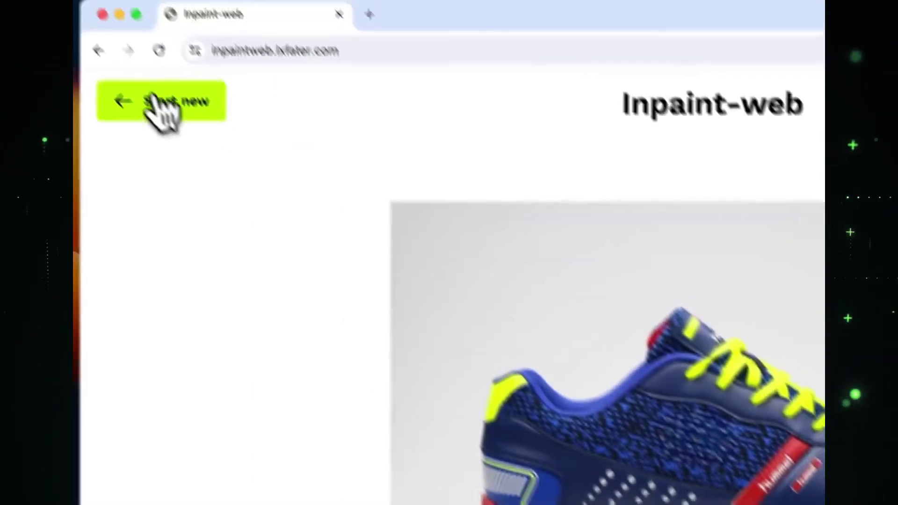
click(161, 111)
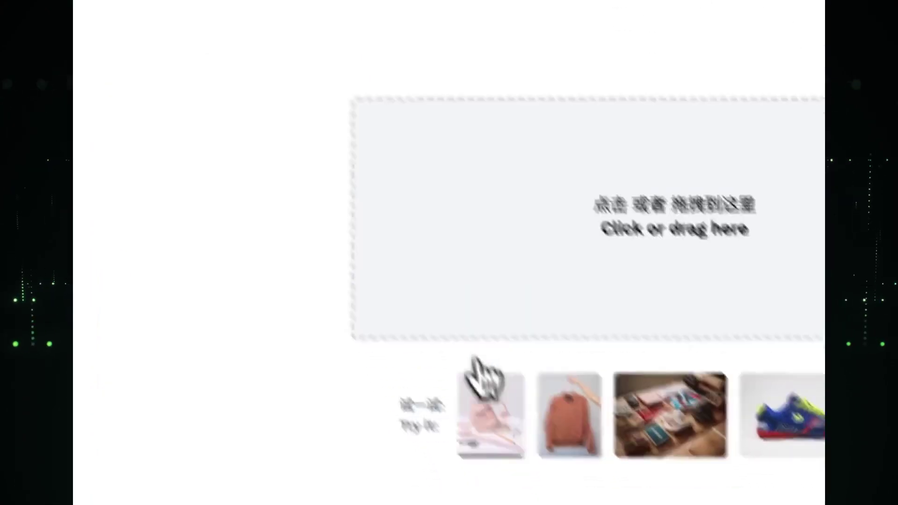
click(475, 361)
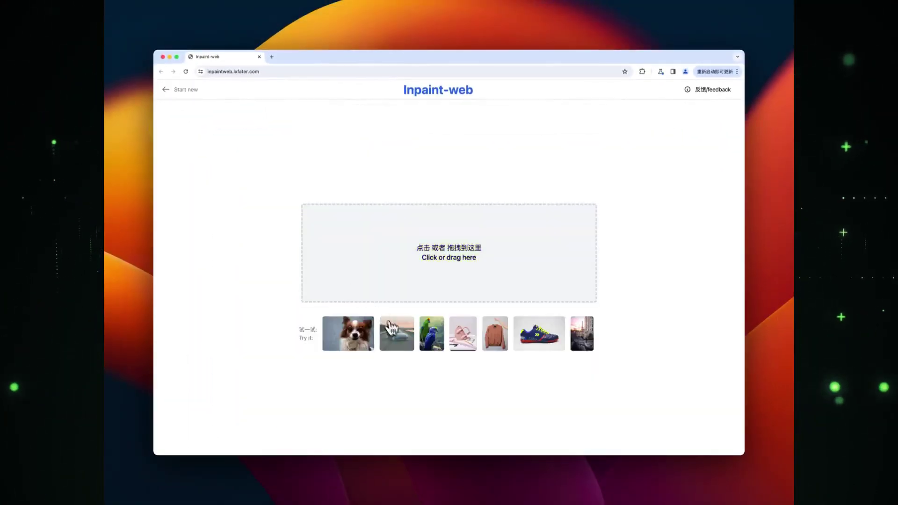
click(394, 332)
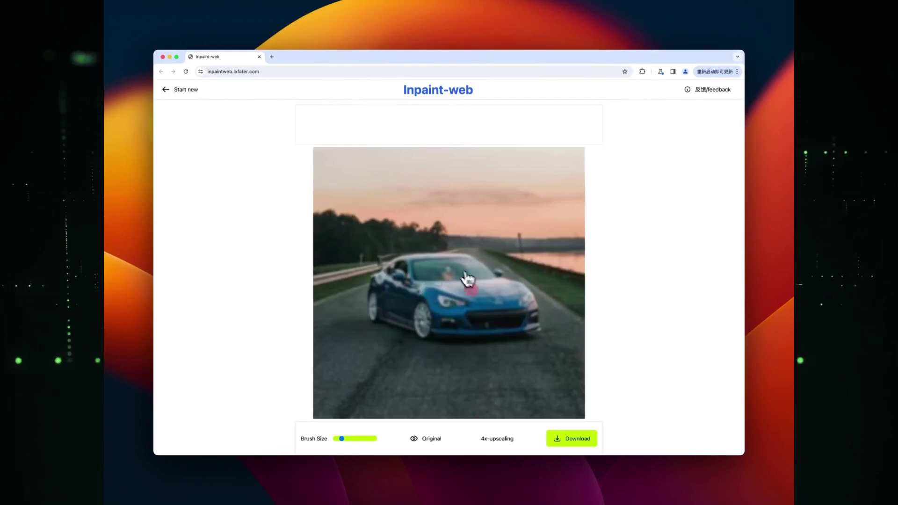
click(495, 438)
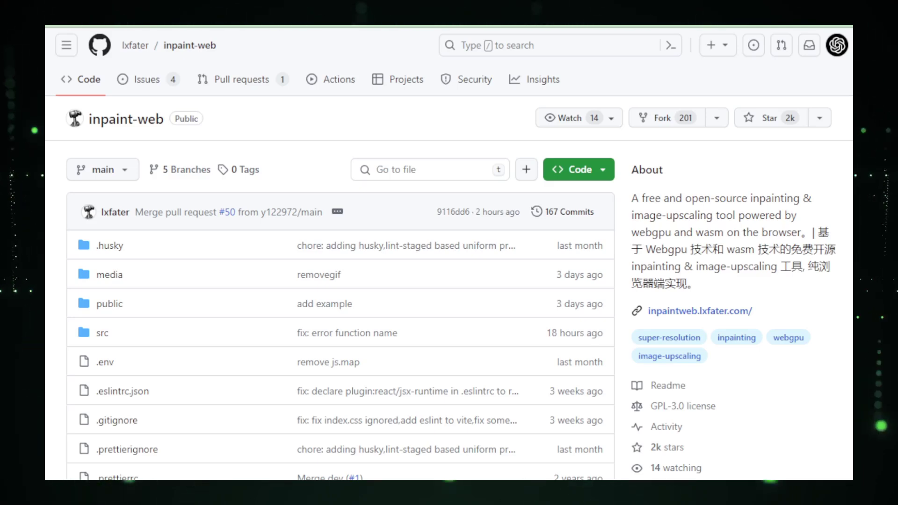
scroll(449, 252, down, 2)
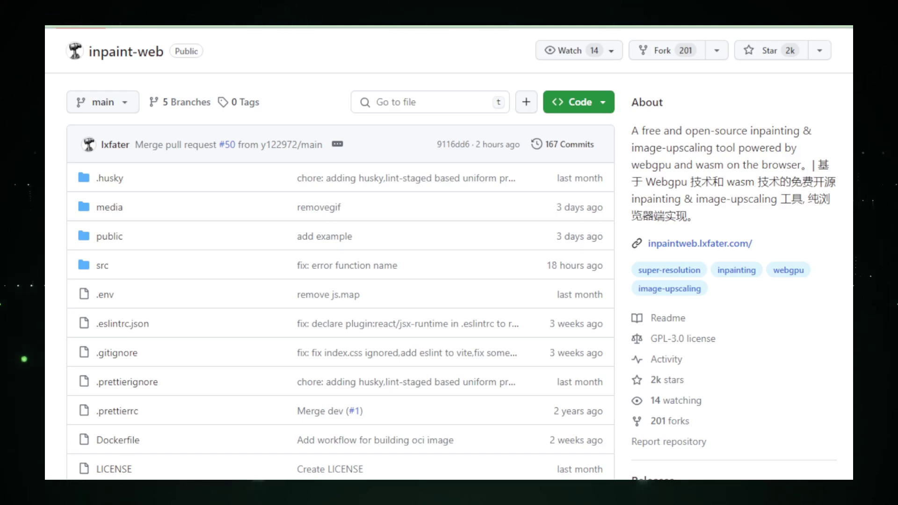
scroll(340, 253, down, 1)
scroll(340, 252, down, 2)
scroll(341, 253, down, 3)
scroll(340, 252, down, 3)
scroll(340, 252, down, 2)
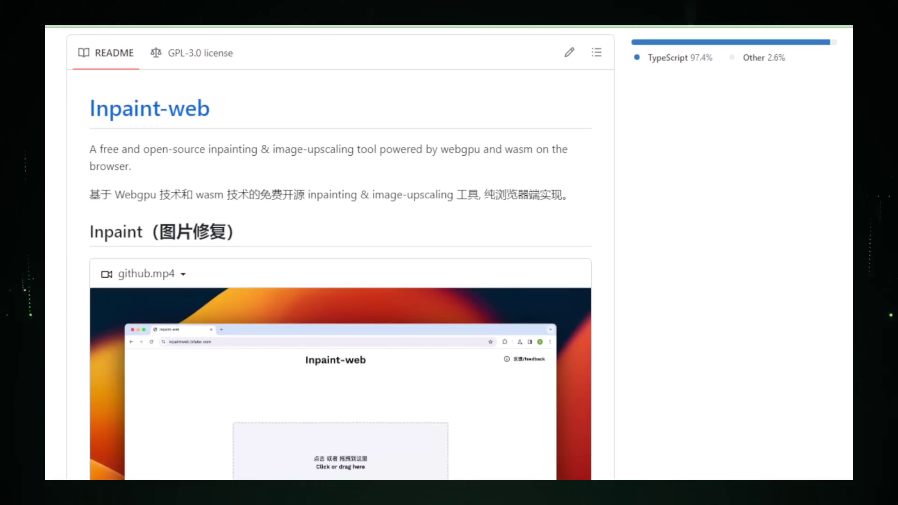
scroll(340, 280, down, 2)
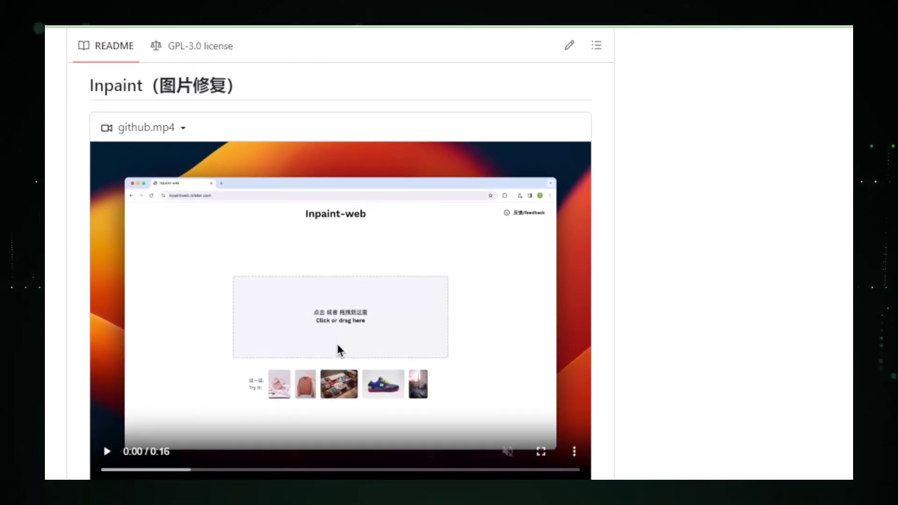
- Play the Inpaint demo video in the inpaint-web README
click(107, 452)
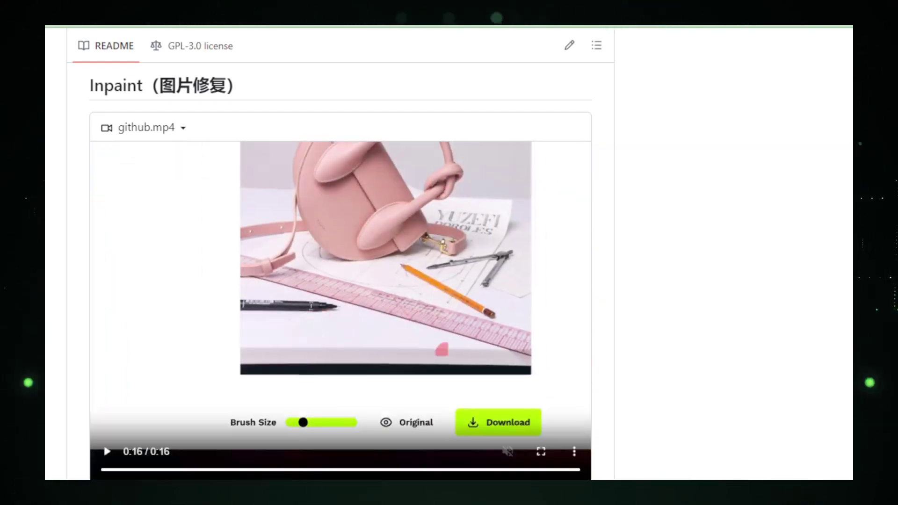
scroll(340, 280, down, 6)
scroll(340, 280, down, 1)
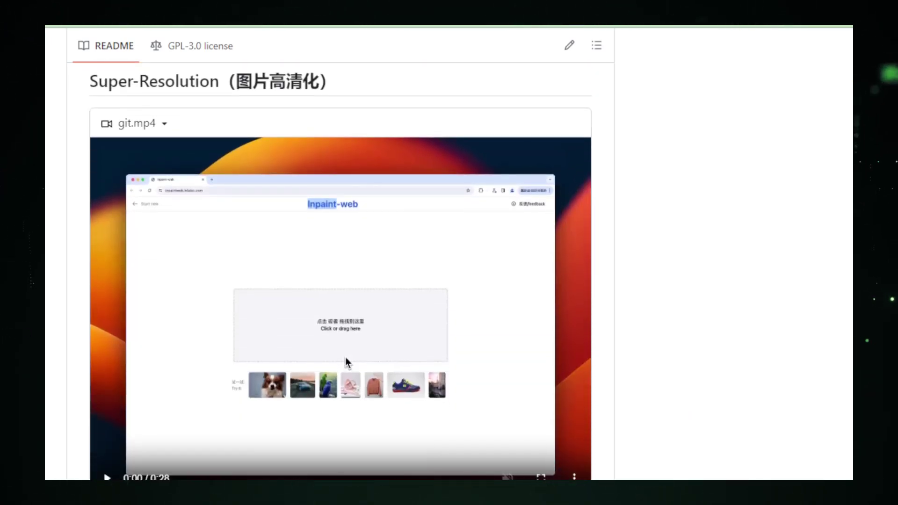
- Play the Super-Resolution demo video in the inpaint-web README
click(97, 462)
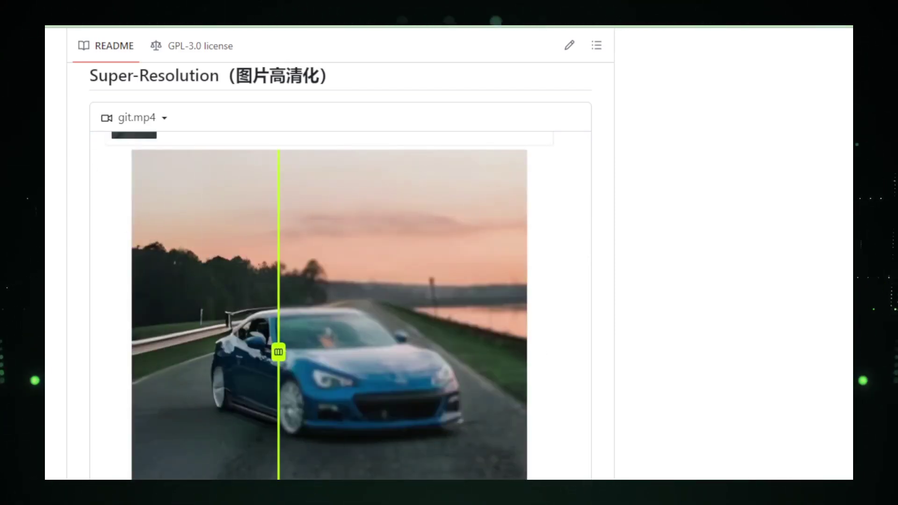
scroll(341, 266, down, 1)
scroll(340, 267, down, 3)
scroll(341, 267, down, 2)
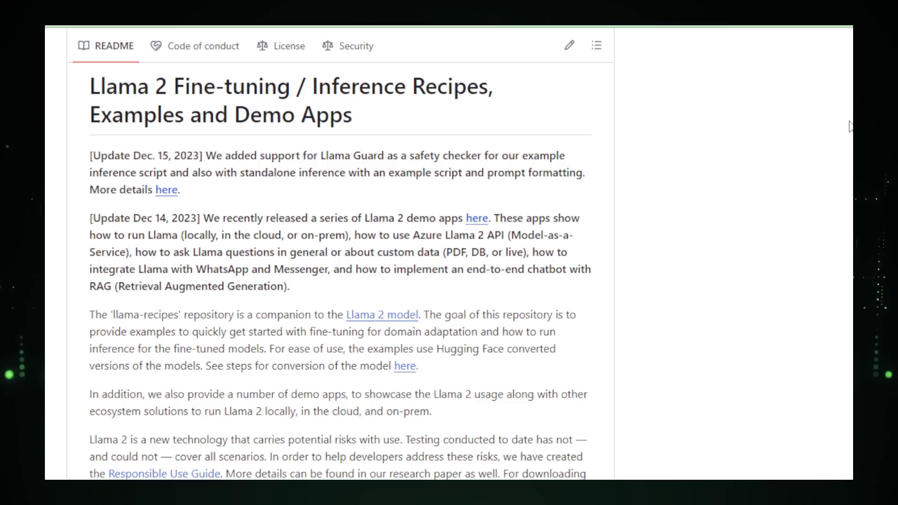
scroll(340, 266, down, 1)
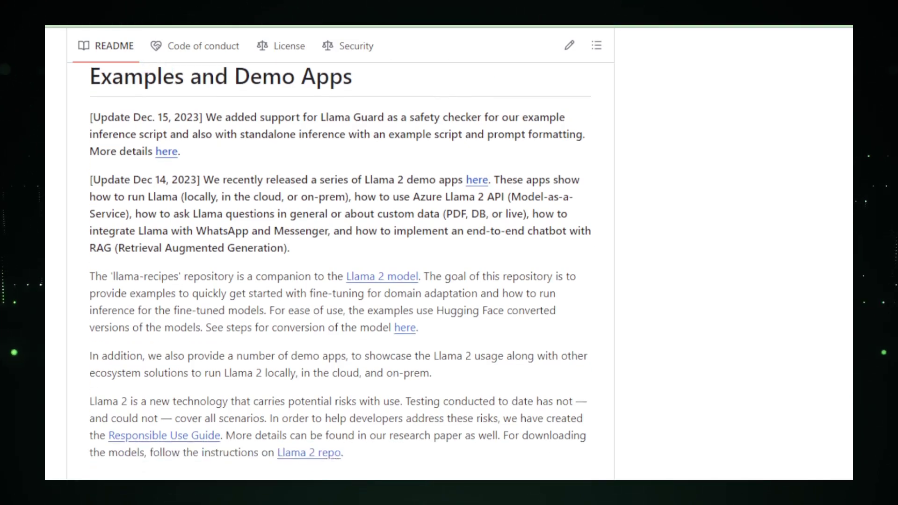
scroll(340, 267, down, 1)
scroll(341, 267, down, 1)
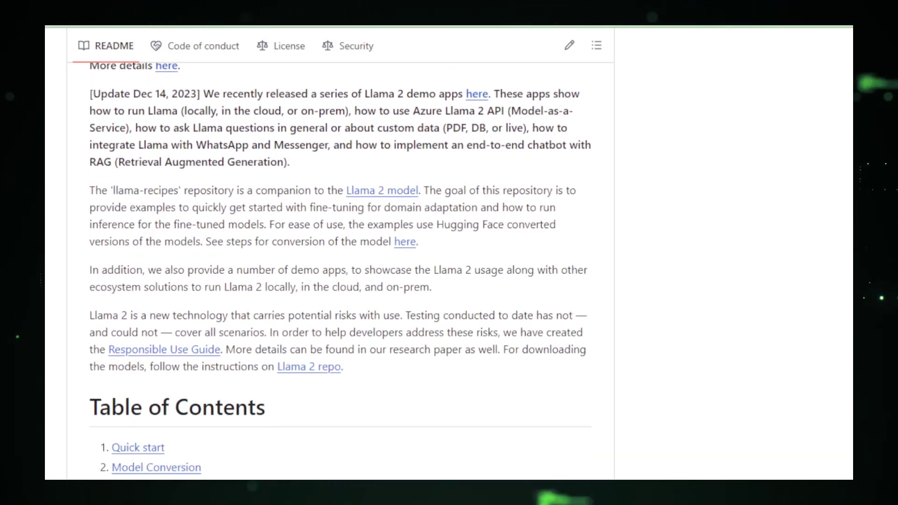
scroll(340, 267, down, 2)
scroll(341, 267, down, 2)
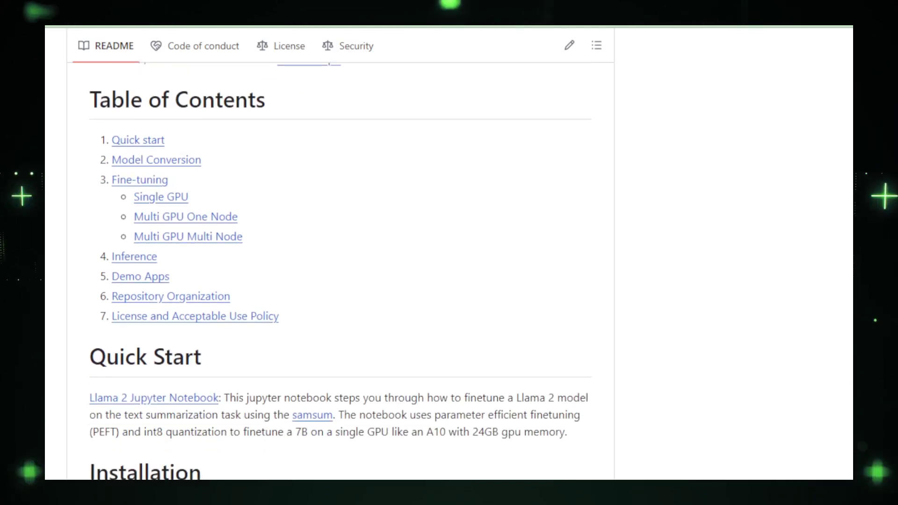
scroll(340, 267, down, 1)
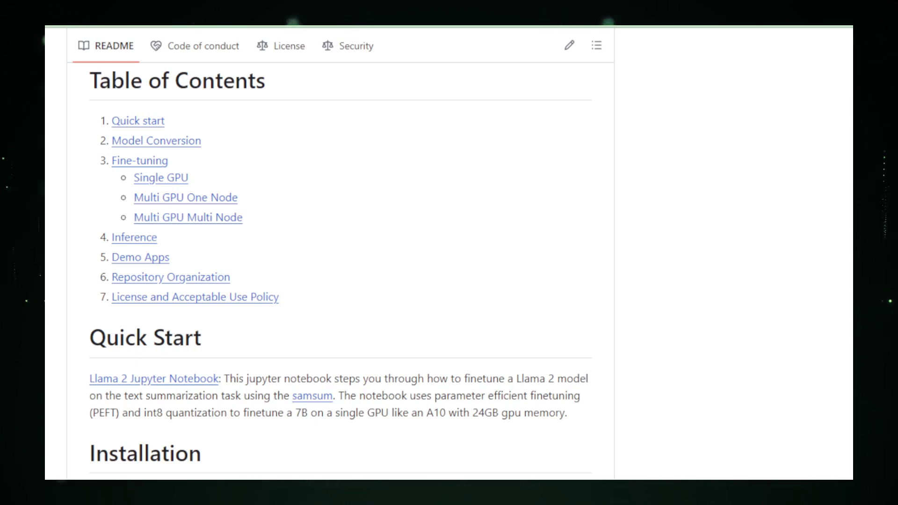
scroll(340, 280, down, 1)
scroll(341, 281, down, 1)
scroll(340, 282, down, 1)
scroll(341, 281, down, 1)
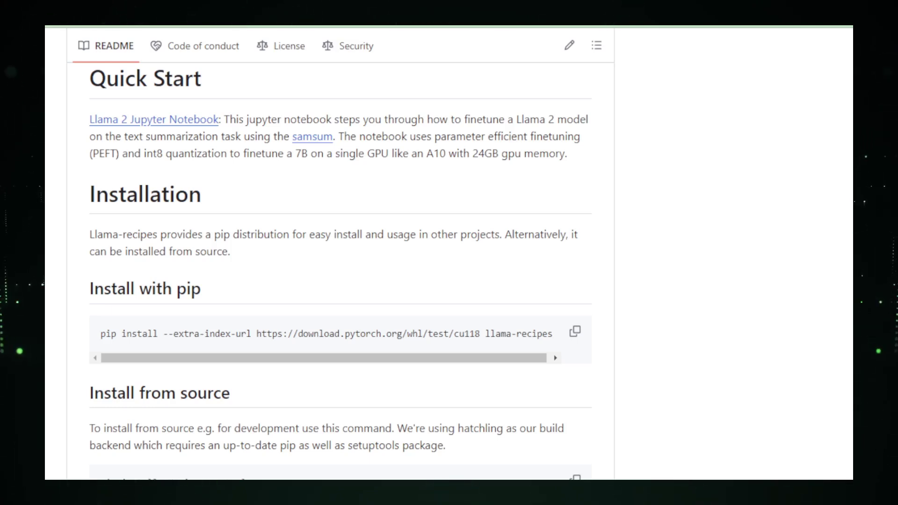
scroll(340, 253, down, 3)
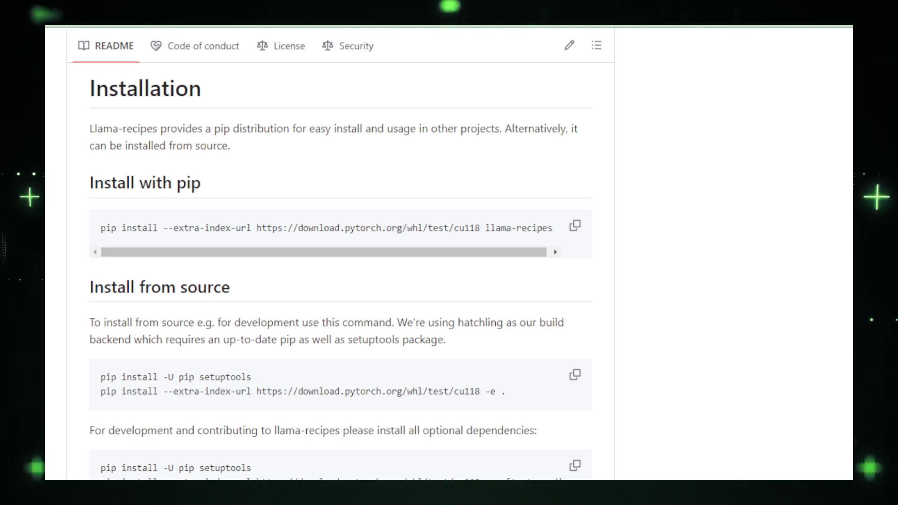
scroll(340, 280, down, 2)
scroll(341, 280, down, 3)
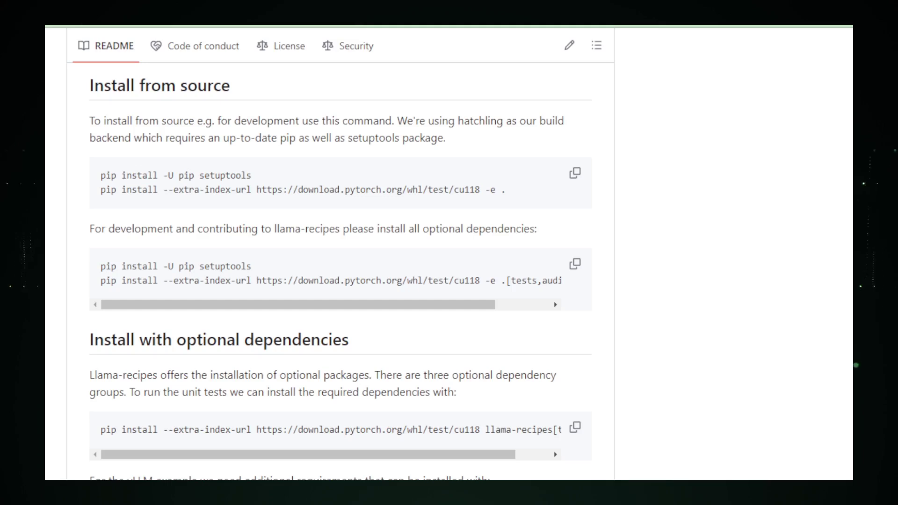
scroll(340, 253, down, 1)
scroll(340, 252, down, 2)
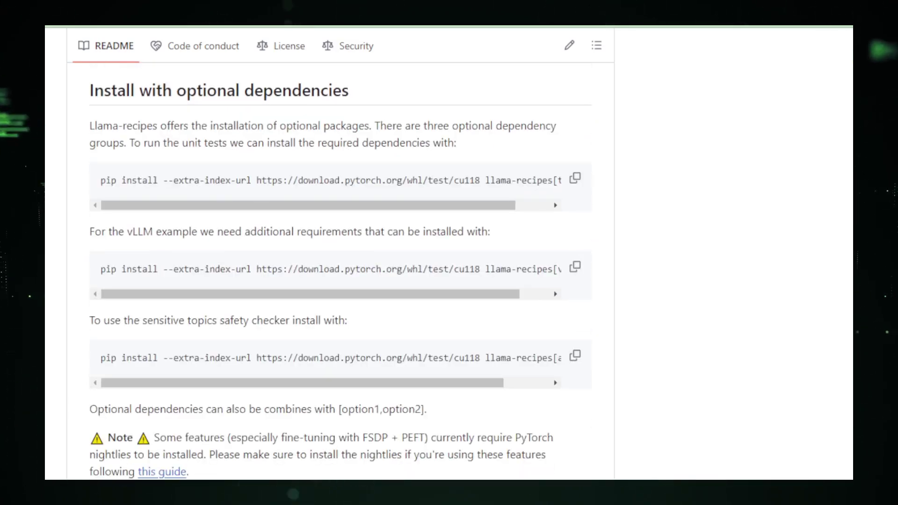
scroll(340, 253, down, 1)
scroll(340, 253, down, 2)
scroll(341, 252, down, 2)
scroll(340, 253, down, 2)
scroll(341, 252, down, 1)
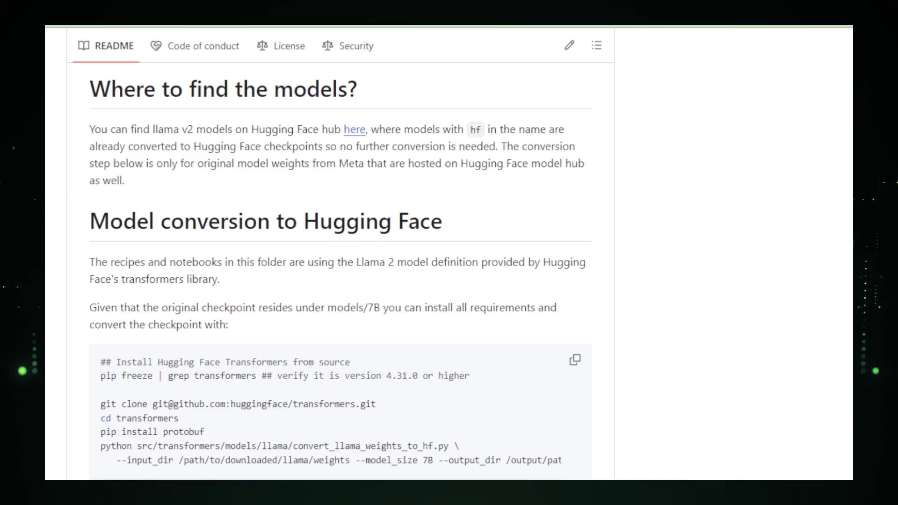
scroll(340, 253, down, 2)
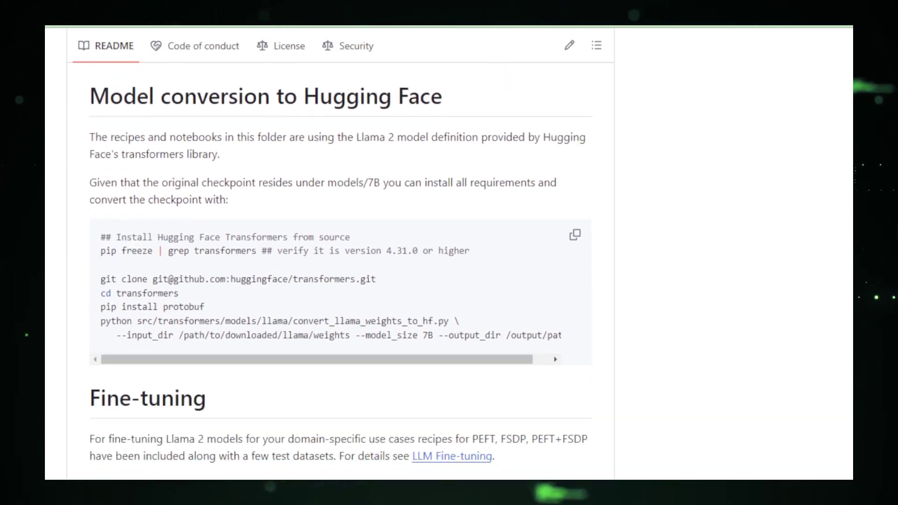
scroll(340, 253, down, 5)
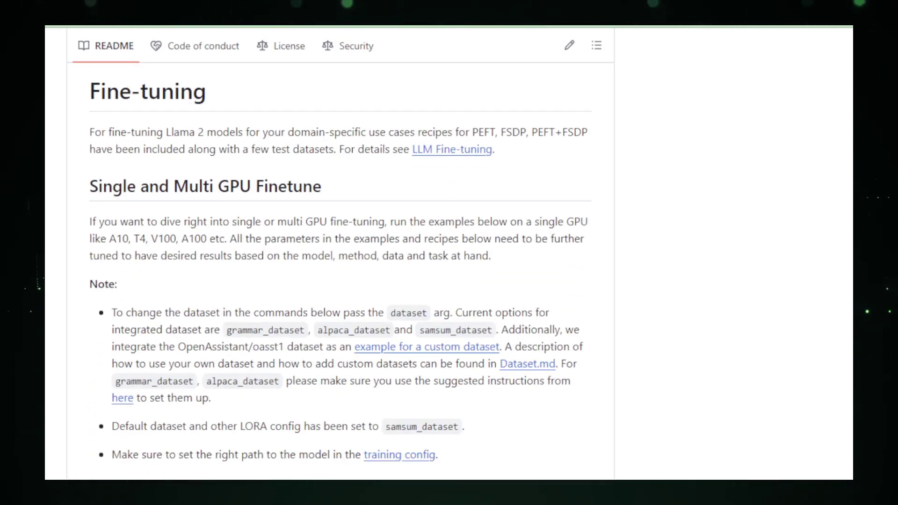
scroll(340, 254, down, 2)
scroll(341, 253, down, 1)
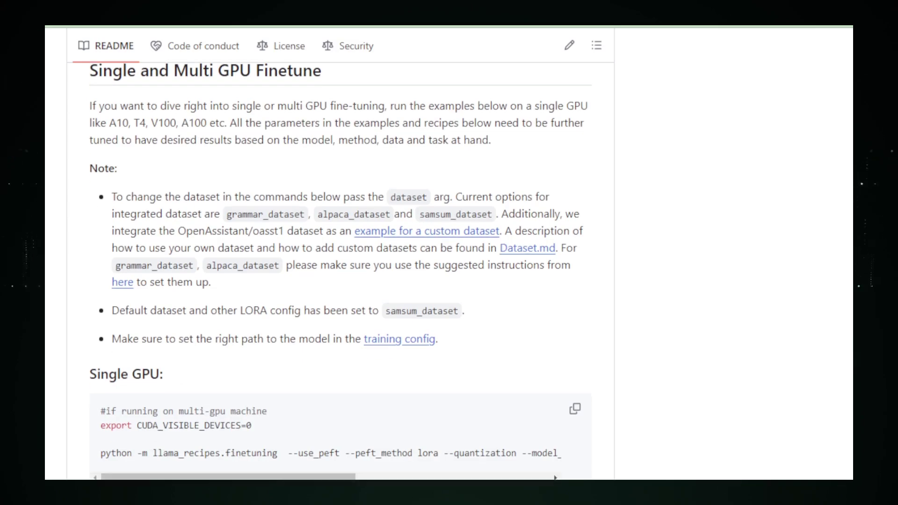
scroll(341, 252, down, 4)
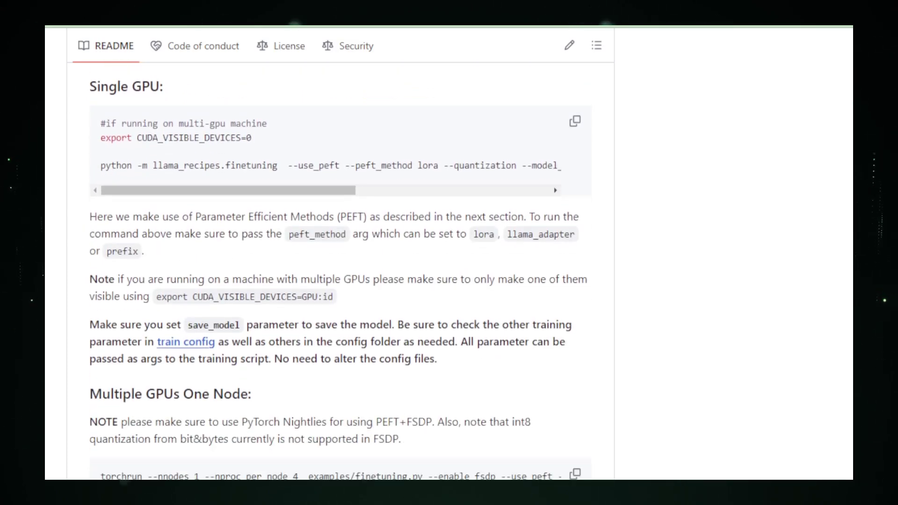
scroll(340, 253, down, 1)
scroll(340, 253, down, 3)
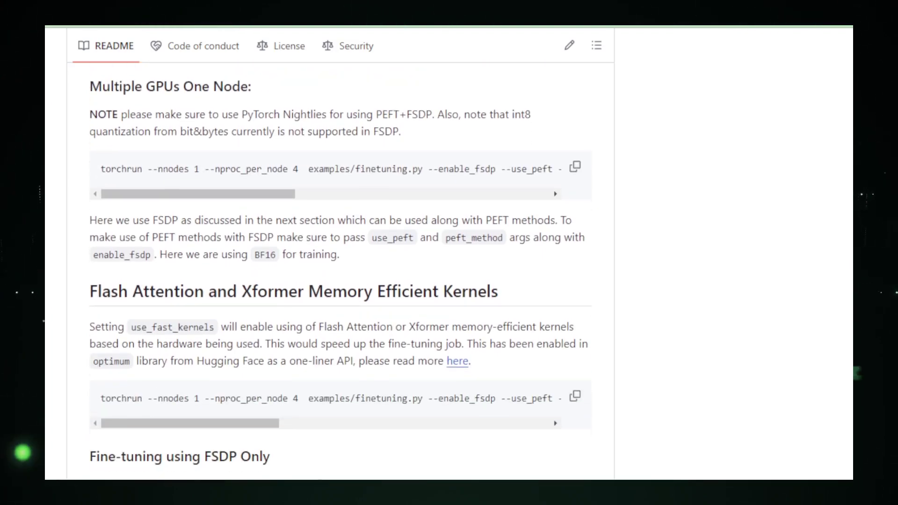
scroll(340, 253, down, 1)
scroll(341, 253, down, 2)
scroll(341, 253, down, 2)
scroll(341, 253, down, 2)
scroll(341, 253, down, 2)
scroll(341, 252, down, 2)
scroll(340, 253, down, 1)
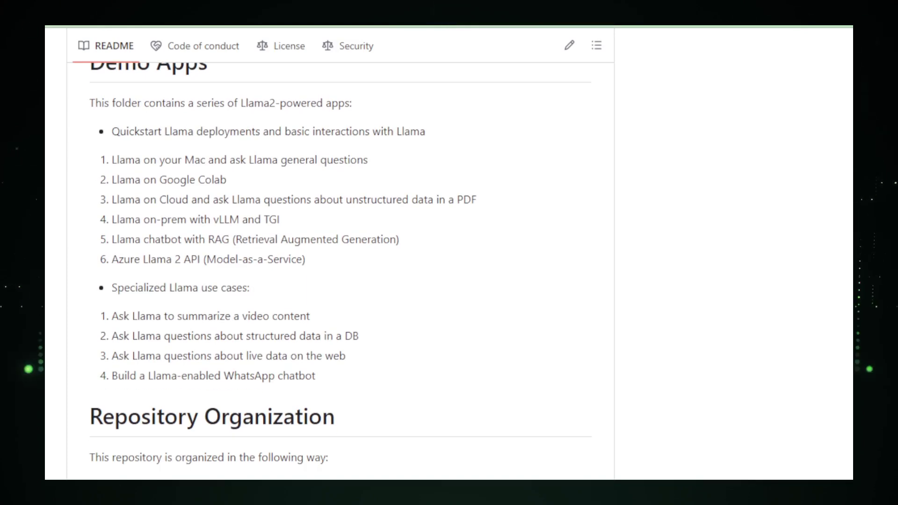
scroll(340, 253, up, 1)
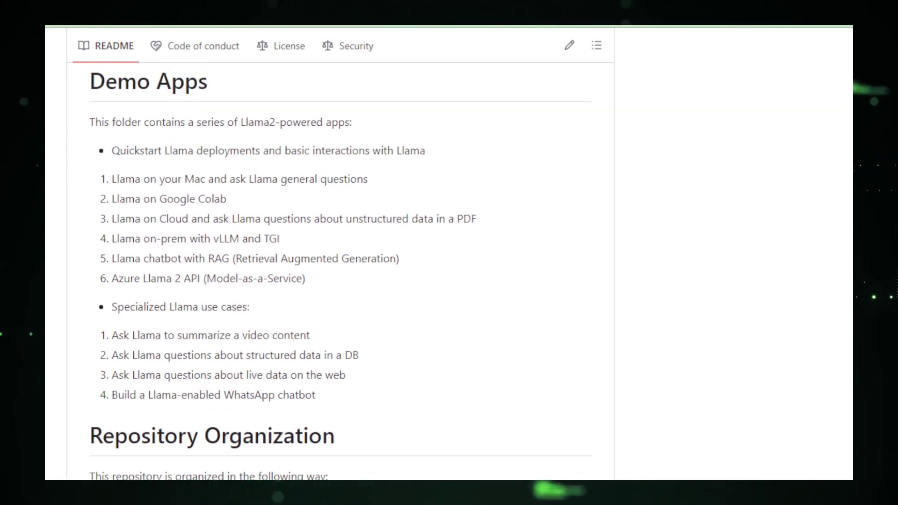
scroll(341, 281, down, 1)
scroll(341, 281, down, 5)
scroll(340, 281, down, 2)
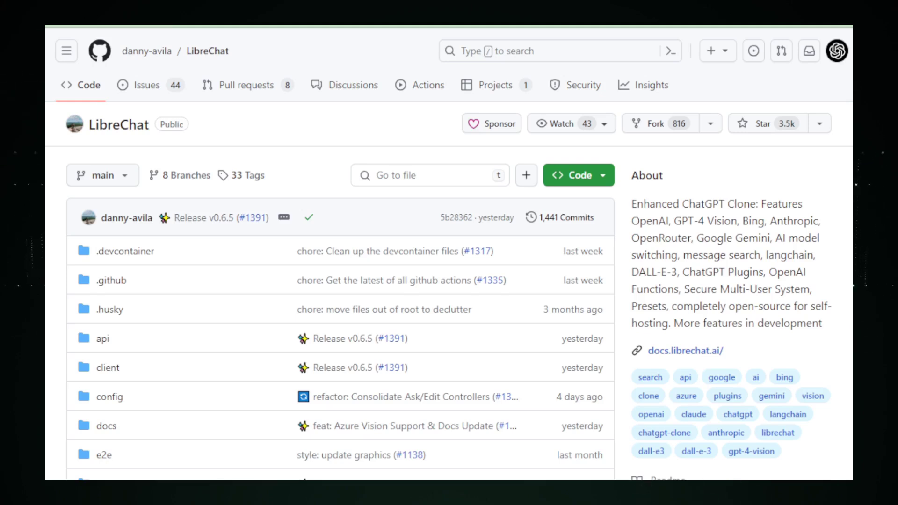
scroll(449, 253, down, 1)
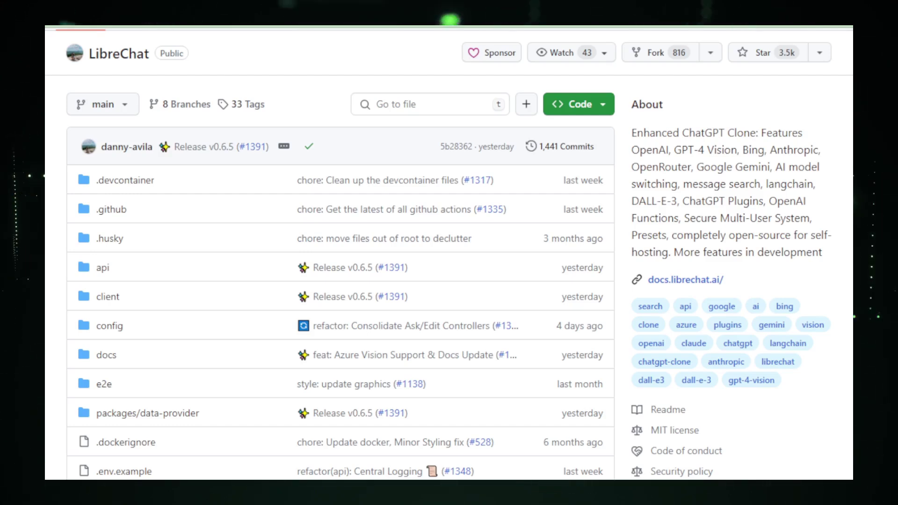
scroll(449, 253, down, 1)
scroll(449, 253, down, 3)
scroll(450, 253, down, 2)
scroll(341, 253, down, 1)
scroll(341, 253, down, 2)
scroll(340, 254, down, 2)
scroll(340, 253, down, 2)
scroll(340, 253, down, 2)
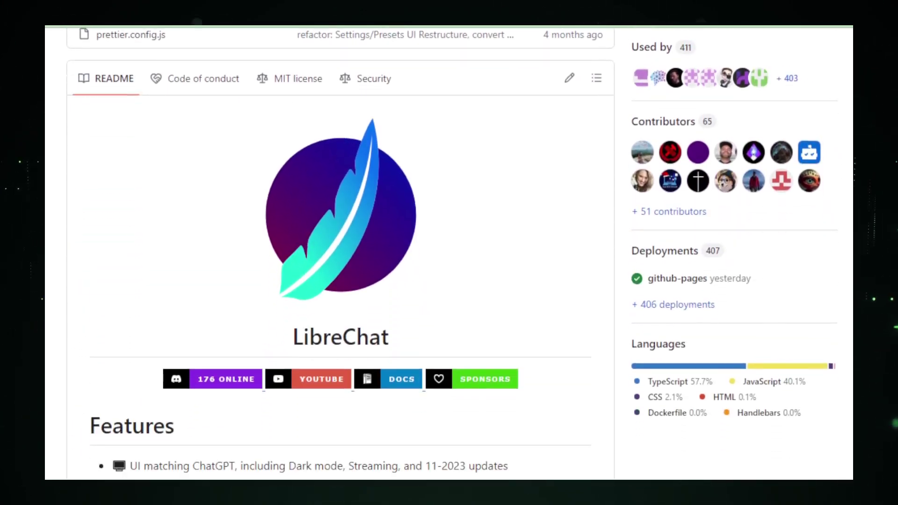
scroll(341, 253, down, 1)
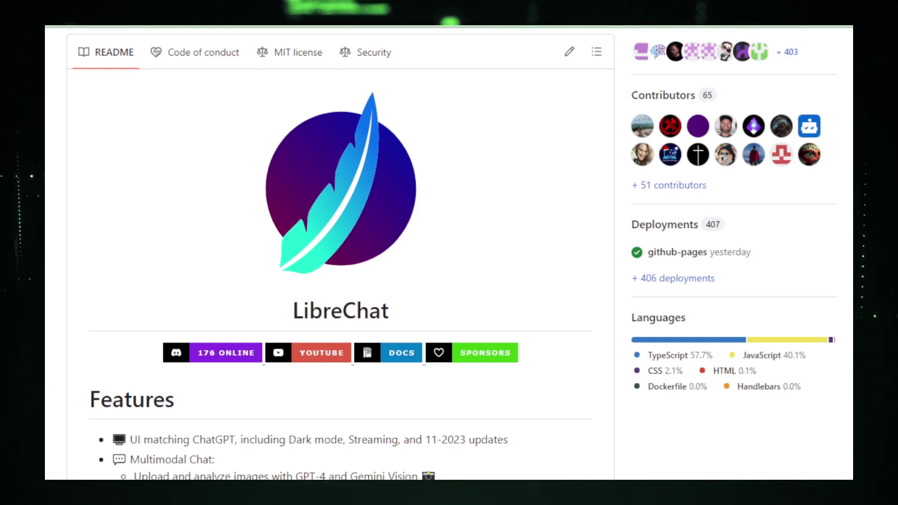
scroll(449, 282, down, 1)
scroll(449, 281, down, 1)
scroll(449, 280, down, 1)
scroll(449, 281, down, 1)
scroll(449, 281, down, 2)
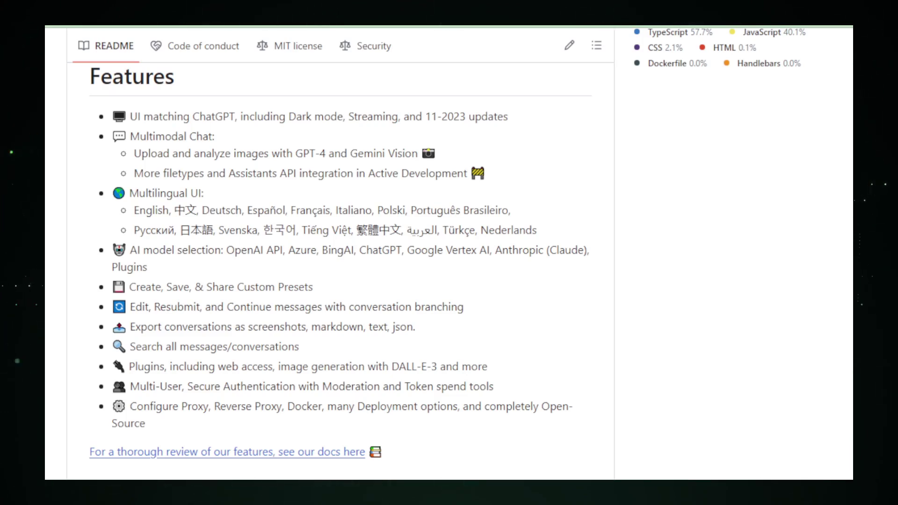
scroll(340, 267, down, 1)
scroll(340, 267, down, 1)
scroll(340, 266, down, 1)
scroll(341, 267, down, 1)
scroll(340, 267, down, 1)
scroll(340, 267, down, 1)
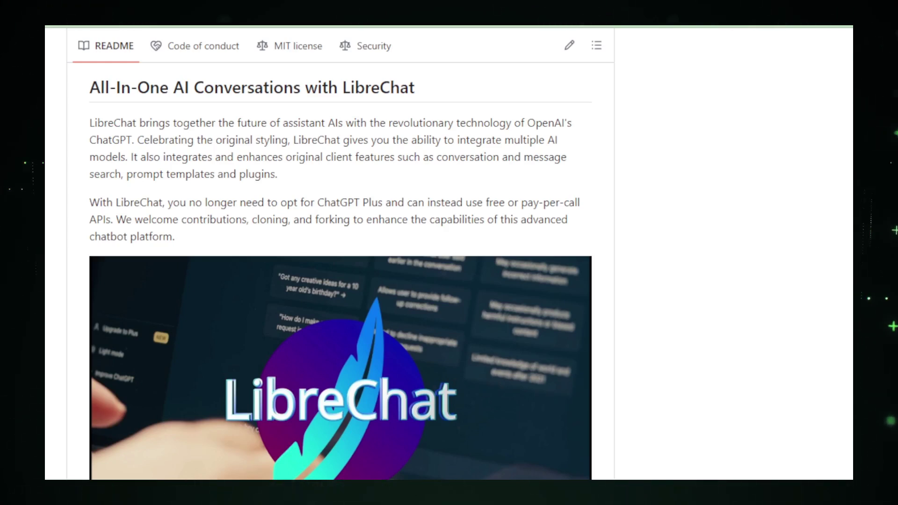
scroll(340, 253, down, 1)
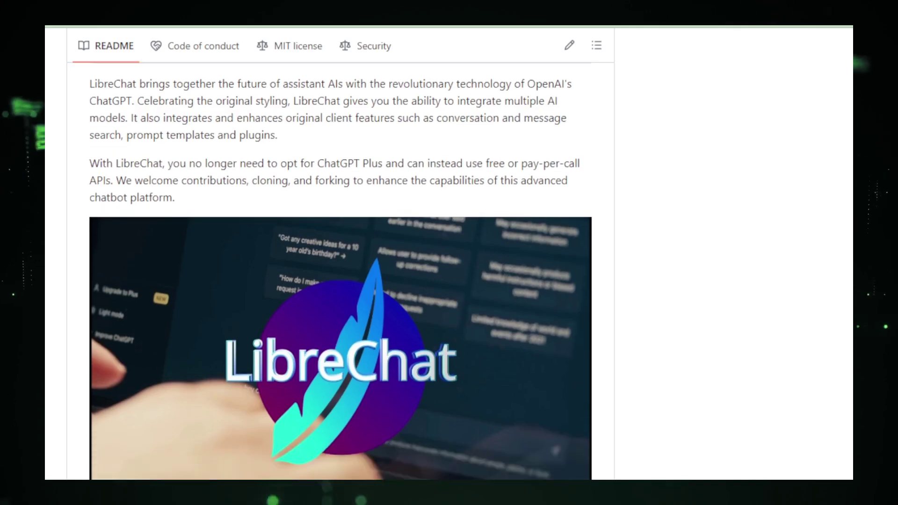
scroll(340, 253, down, 1)
scroll(341, 253, down, 1)
scroll(341, 253, down, 1)
scroll(341, 253, down, 1)
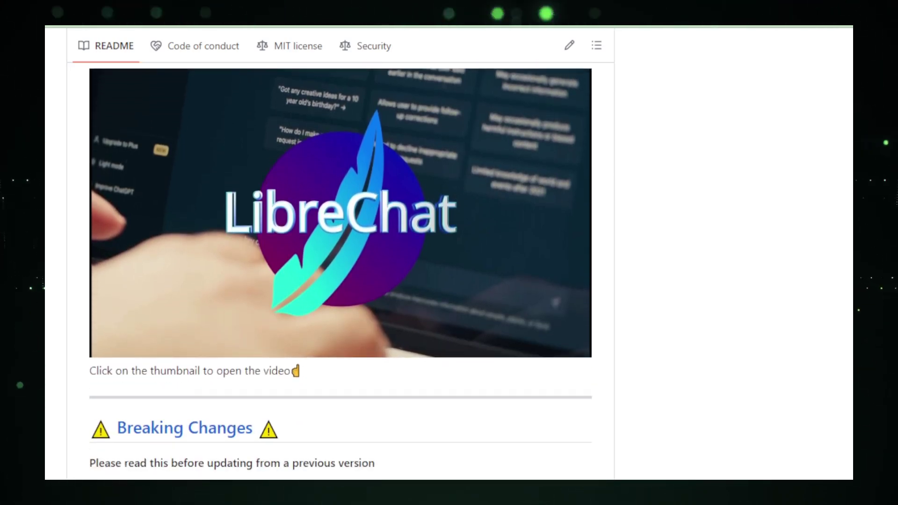
scroll(341, 253, down, 2)
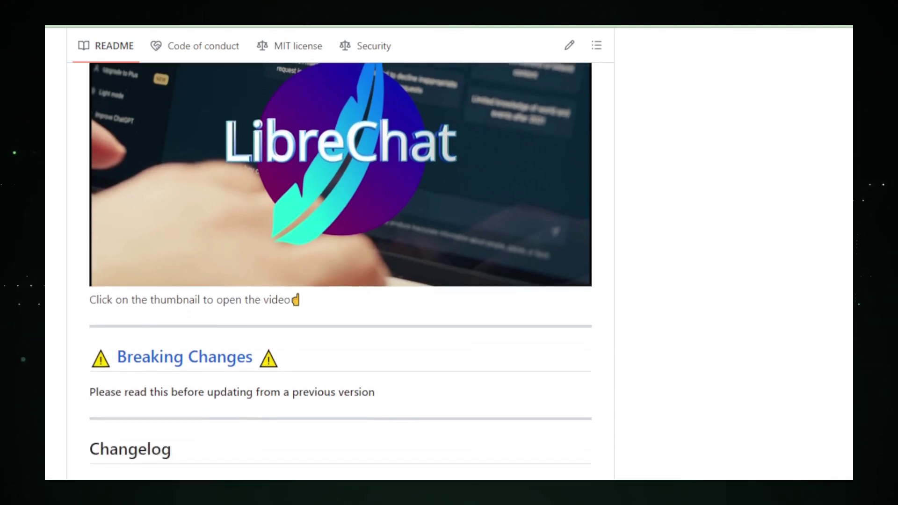
scroll(340, 253, down, 3)
scroll(340, 253, down, 2)
scroll(341, 253, down, 1)
scroll(340, 252, down, 1)
scroll(340, 253, down, 1)
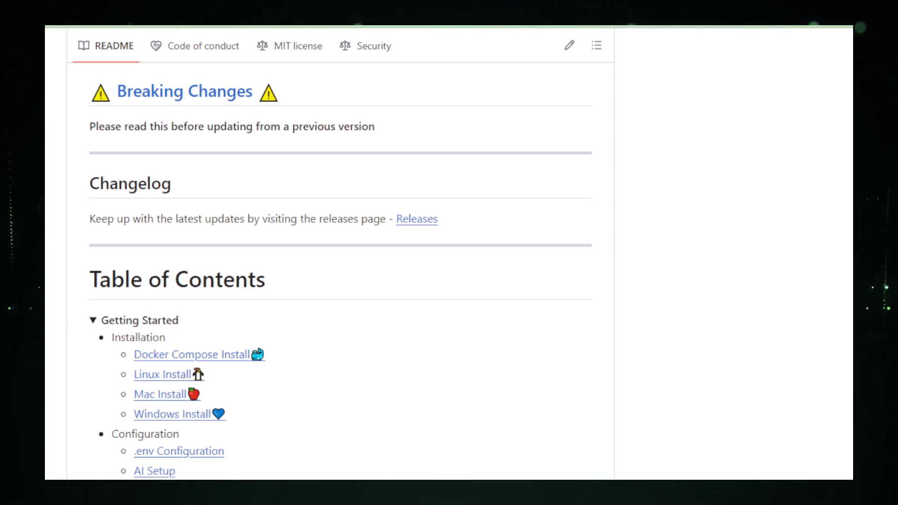
scroll(340, 253, down, 2)
scroll(340, 253, down, 2)
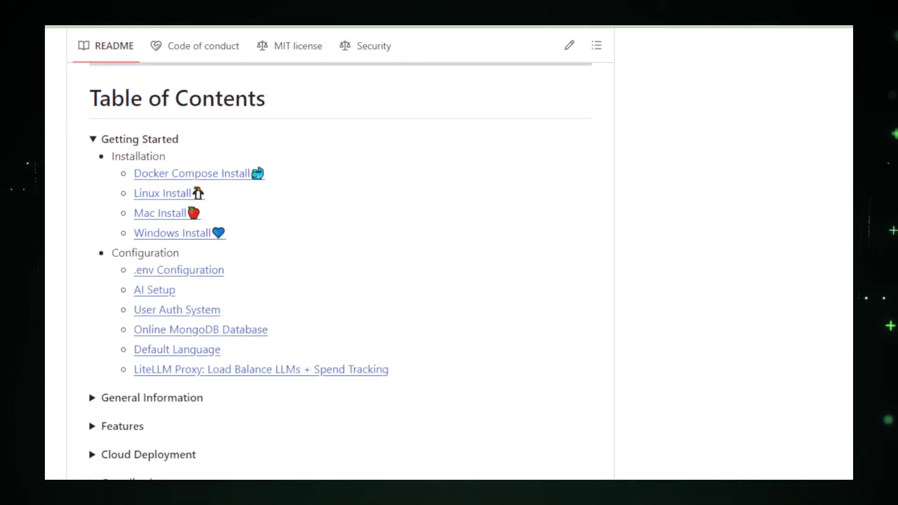
scroll(340, 253, down, 3)
scroll(340, 253, down, 2)
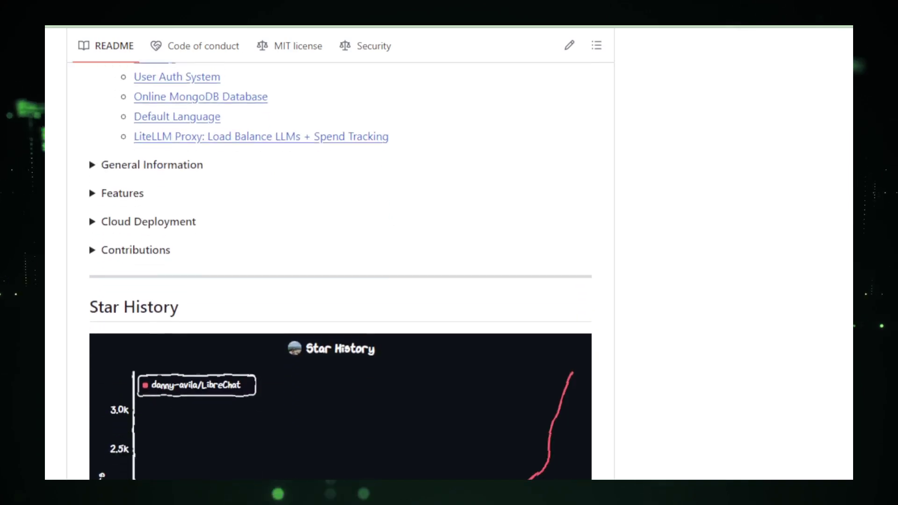
scroll(340, 253, down, 2)
scroll(340, 253, down, 1)
scroll(341, 253, down, 1)
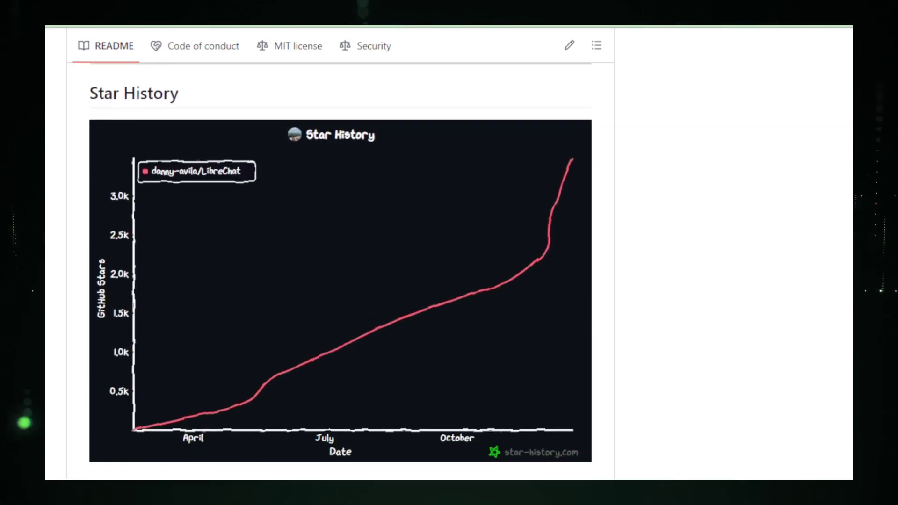
scroll(340, 253, down, 1)
scroll(340, 252, down, 1)
scroll(341, 253, down, 2)
scroll(340, 253, down, 1)
scroll(340, 253, down, 1)
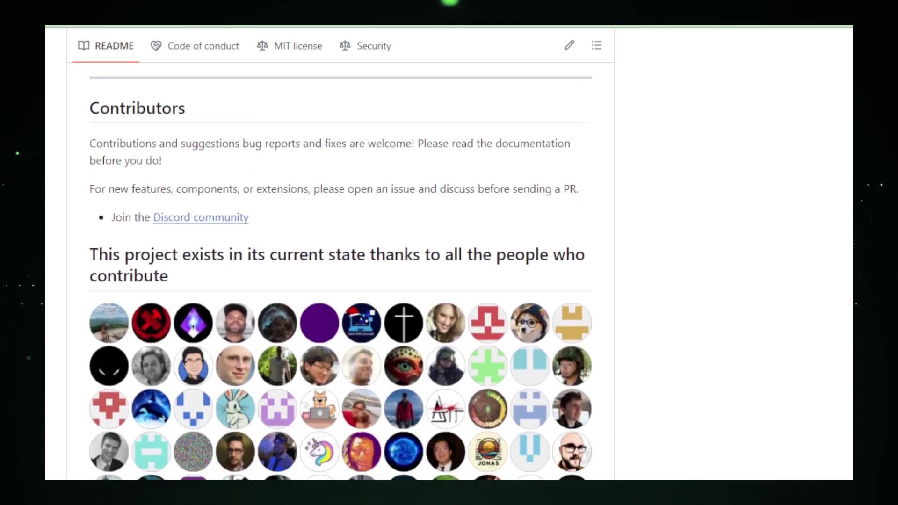
scroll(341, 253, down, 1)
scroll(341, 253, down, 2)
scroll(341, 253, up, 1)
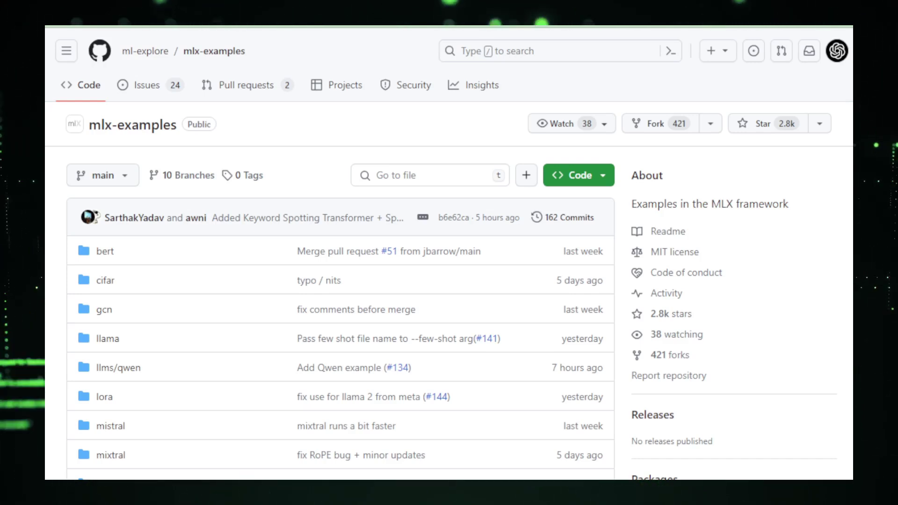
scroll(449, 280, down, 2)
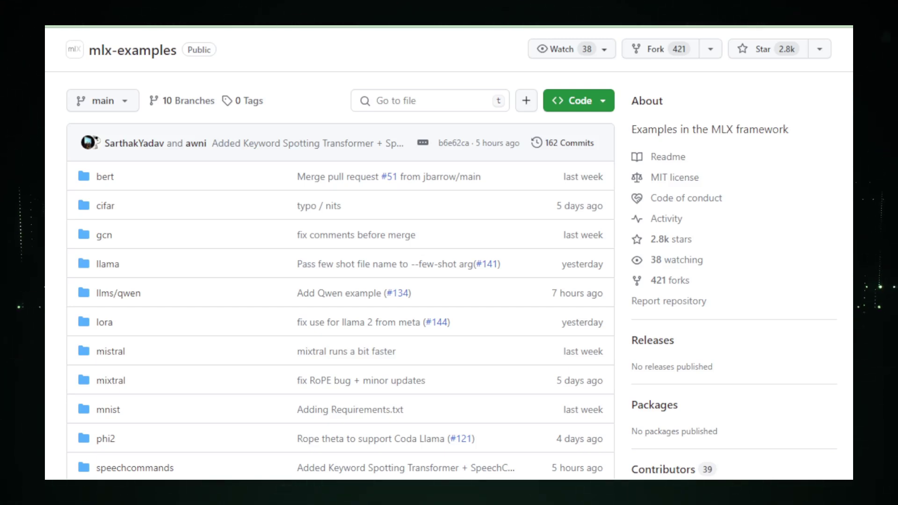
scroll(340, 281, down, 1)
scroll(340, 281, down, 2)
scroll(340, 281, down, 1)
scroll(340, 281, down, 2)
scroll(341, 281, down, 2)
scroll(341, 281, down, 2)
scroll(341, 280, down, 1)
scroll(340, 280, down, 1)
scroll(340, 281, down, 1)
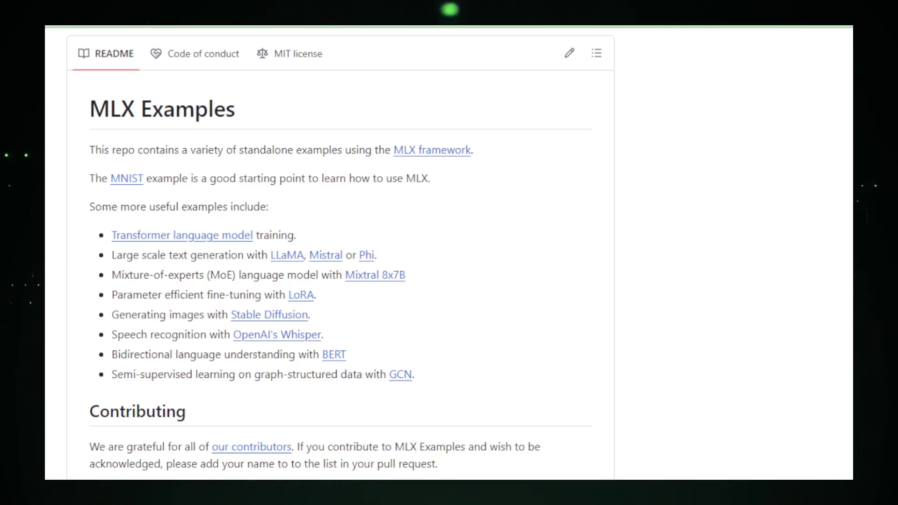
scroll(340, 252, down, 1)
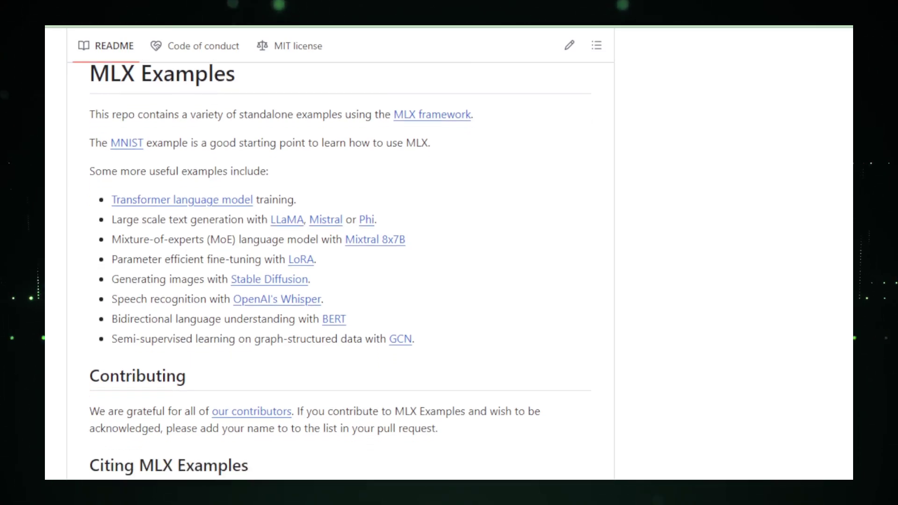
scroll(341, 253, down, 2)
scroll(340, 252, down, 3)
scroll(340, 253, down, 2)
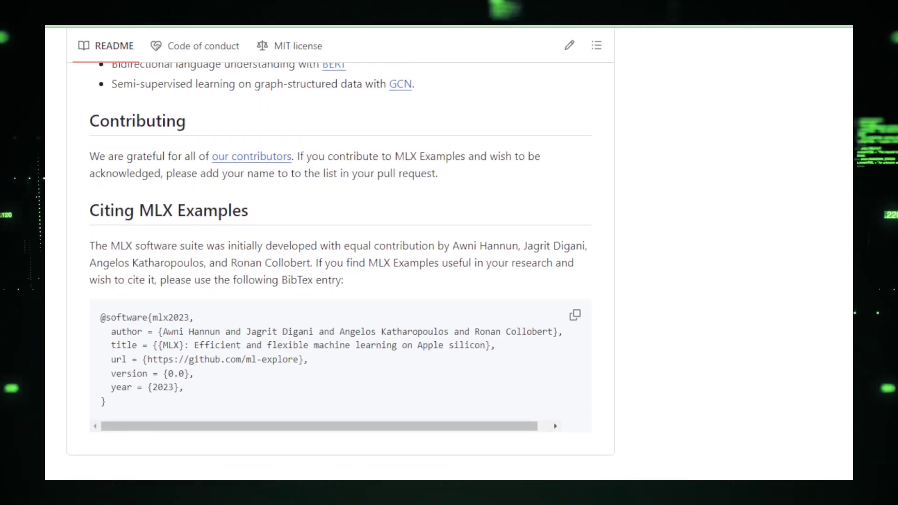
scroll(340, 252, up, 2)
scroll(340, 253, up, 3)
scroll(341, 253, up, 2)
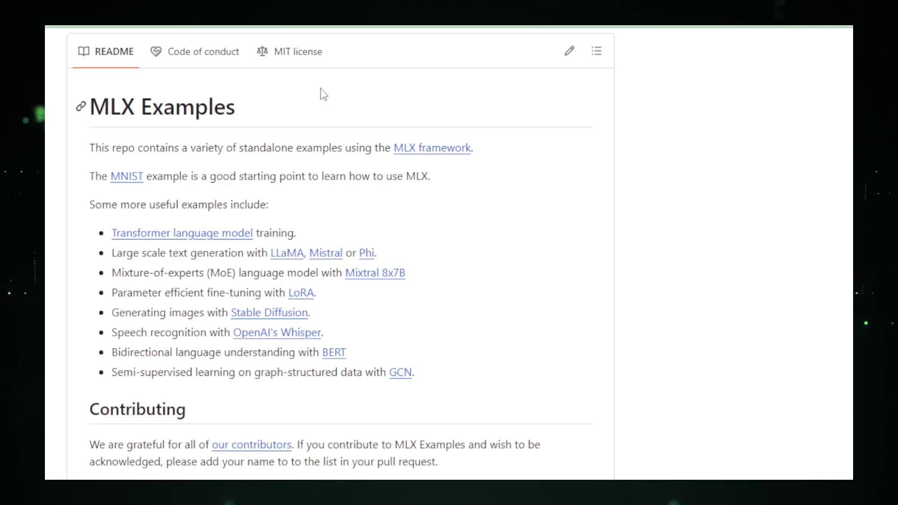
click(214, 56)
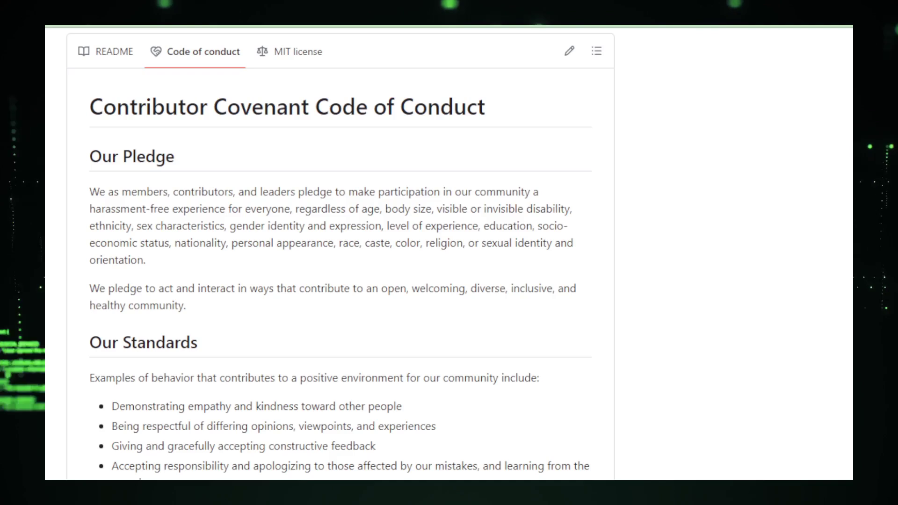
scroll(341, 267, down, 1)
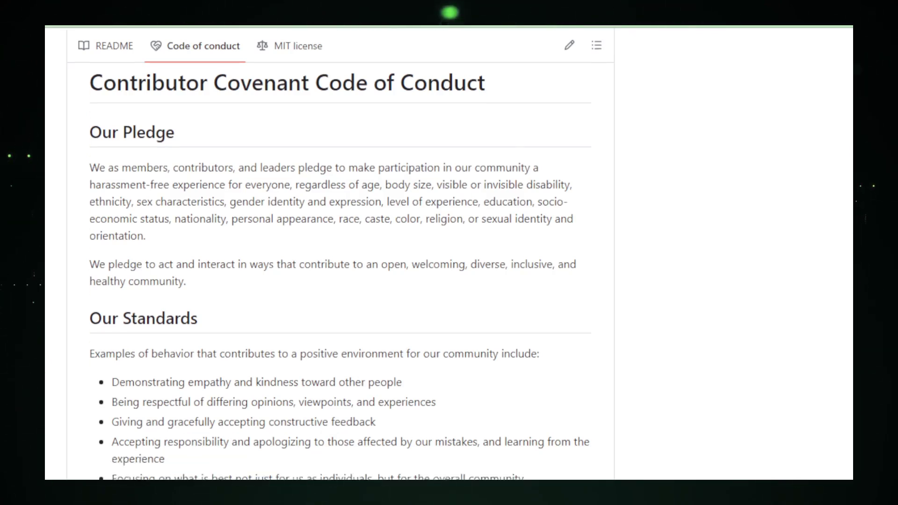
scroll(340, 267, down, 2)
scroll(340, 266, down, 2)
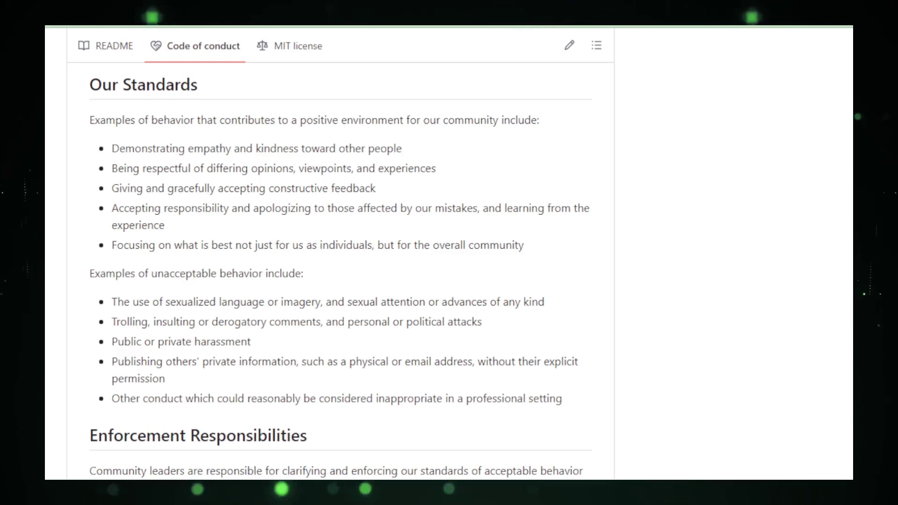
scroll(340, 267, down, 1)
scroll(341, 267, down, 2)
scroll(340, 267, down, 2)
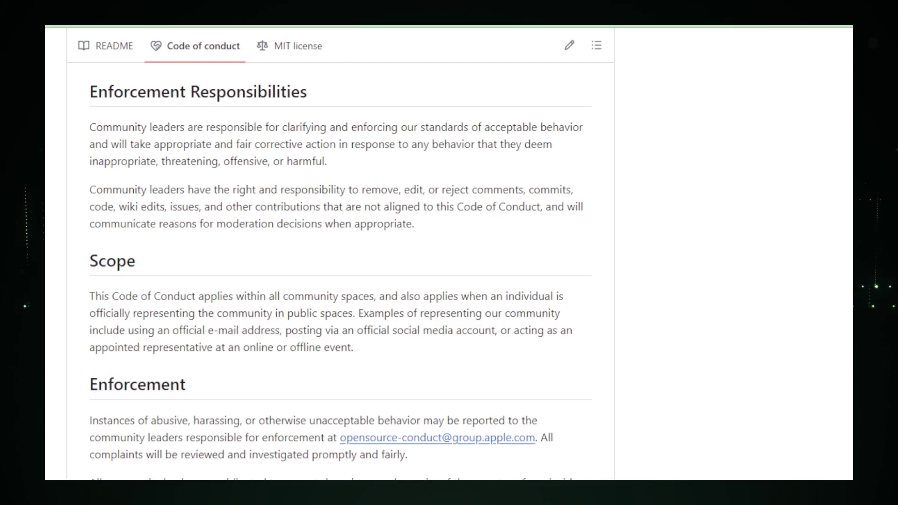
scroll(341, 266, down, 2)
scroll(341, 267, down, 1)
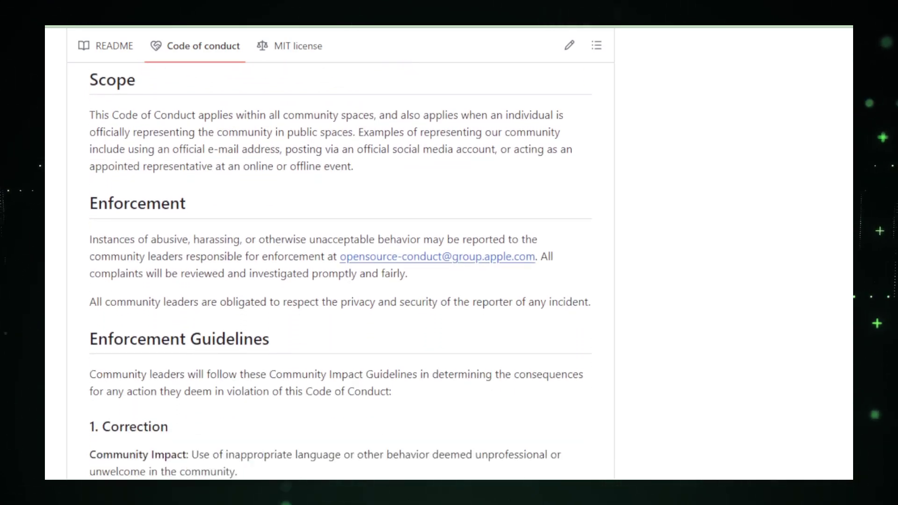
scroll(340, 267, down, 1)
scroll(340, 266, down, 1)
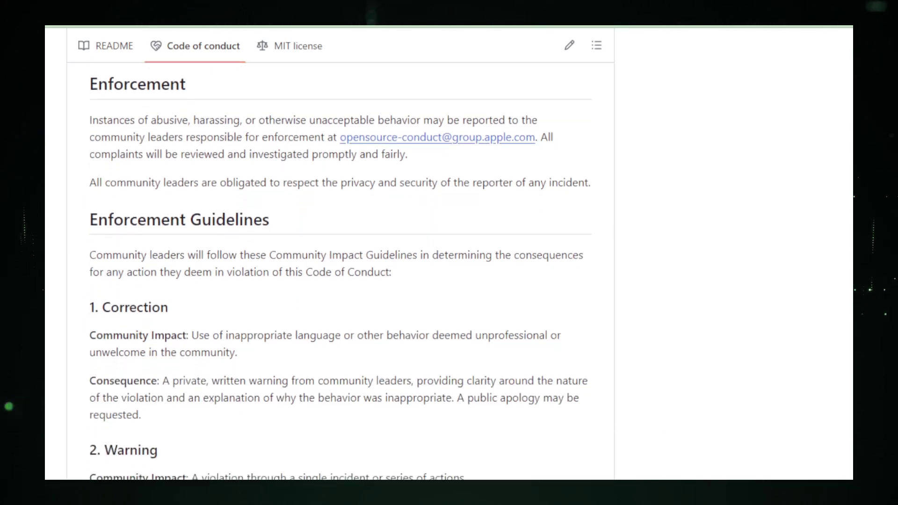
scroll(340, 267, down, 1)
scroll(340, 267, down, 1)
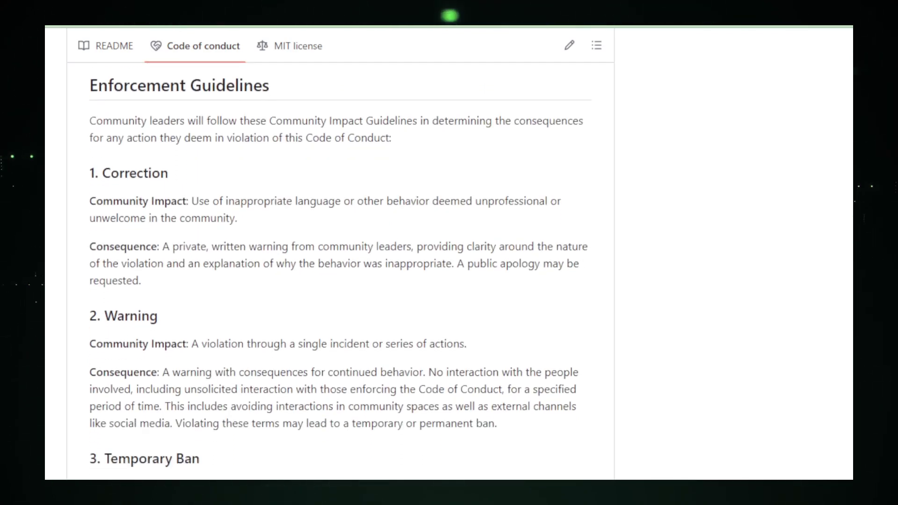
scroll(340, 267, down, 1)
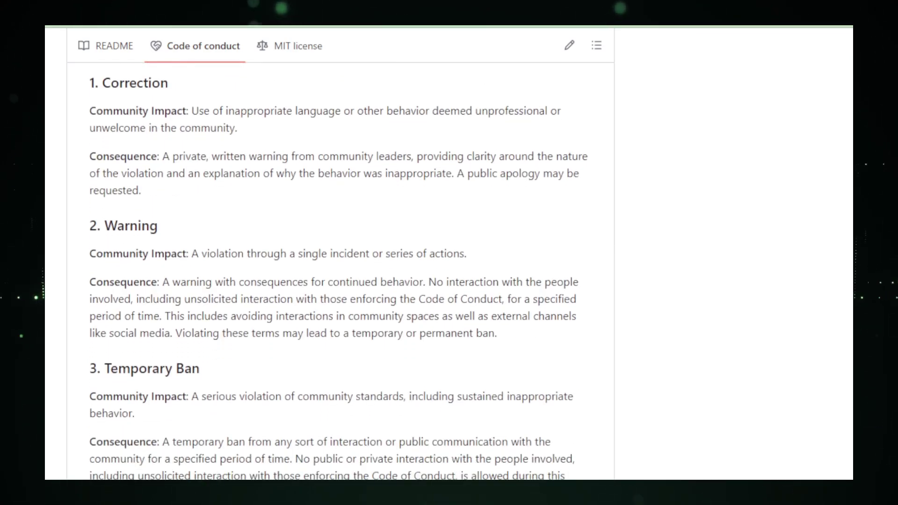
scroll(340, 267, down, 2)
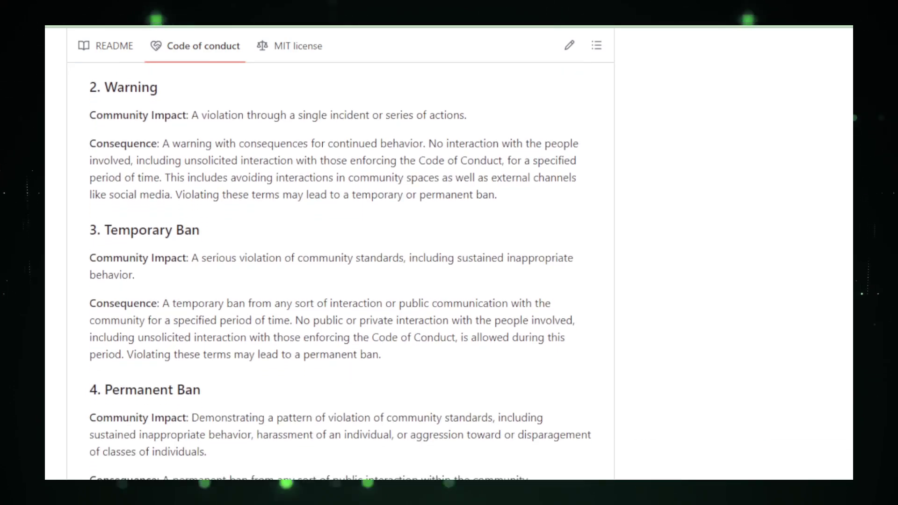
scroll(341, 267, down, 2)
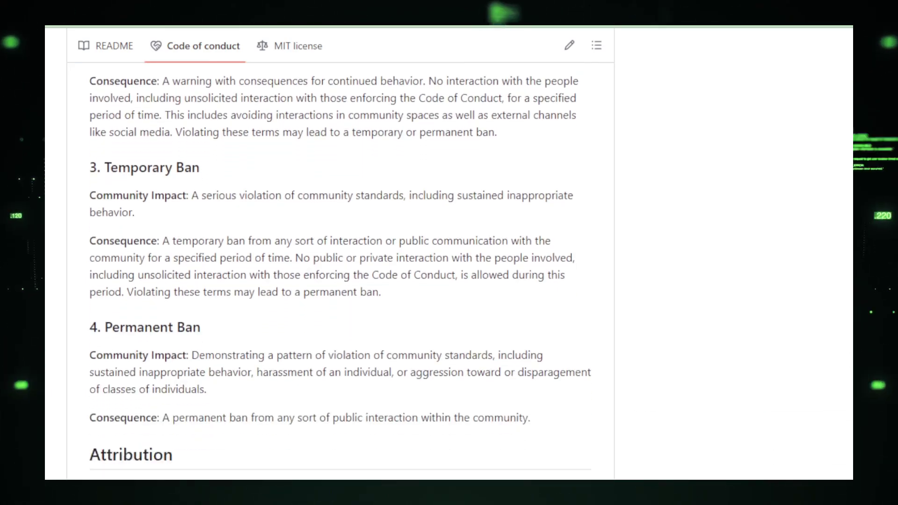
scroll(340, 267, down, 2)
scroll(340, 267, down, 1)
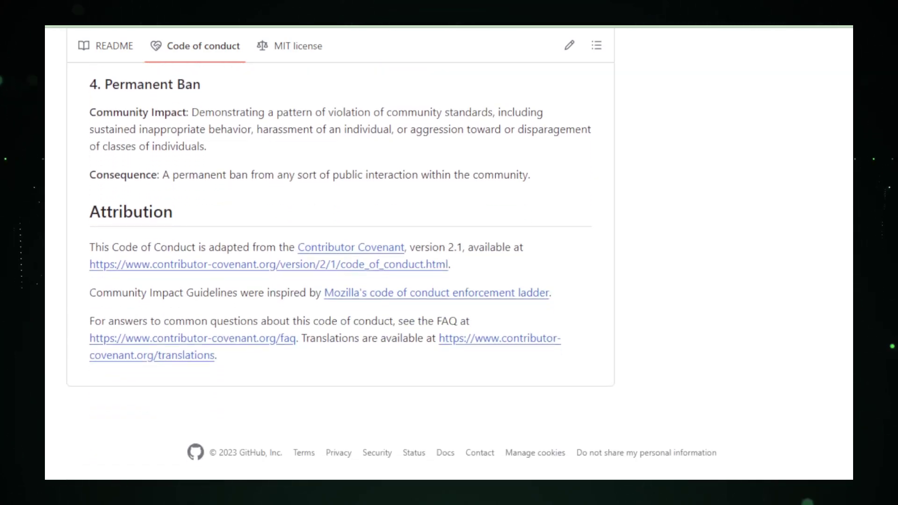
- Show the mlx-examples repository's MIT license text
click(293, 47)
scroll(340, 253, up, 1)
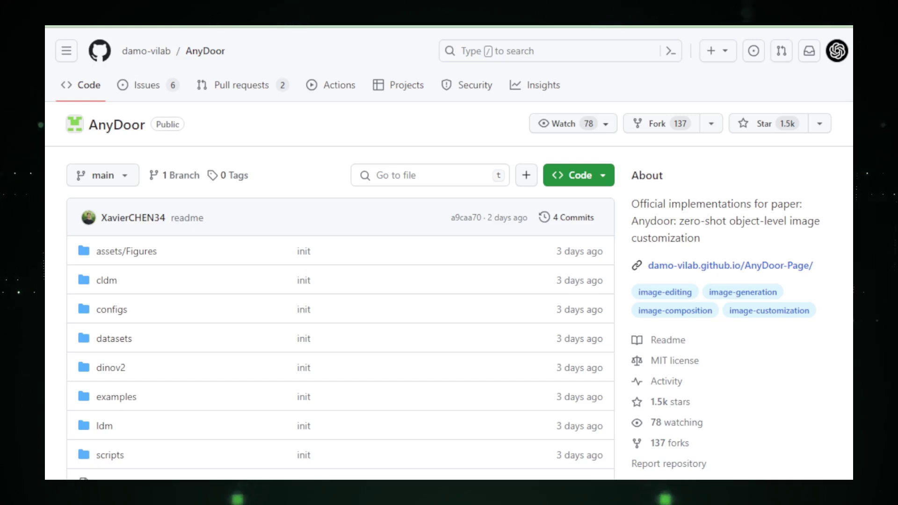
scroll(450, 281, down, 2)
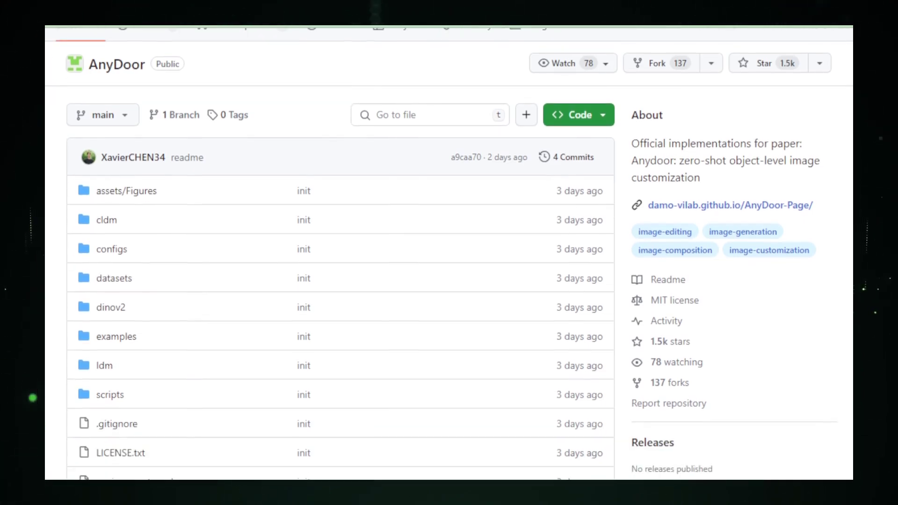
scroll(449, 281, down, 1)
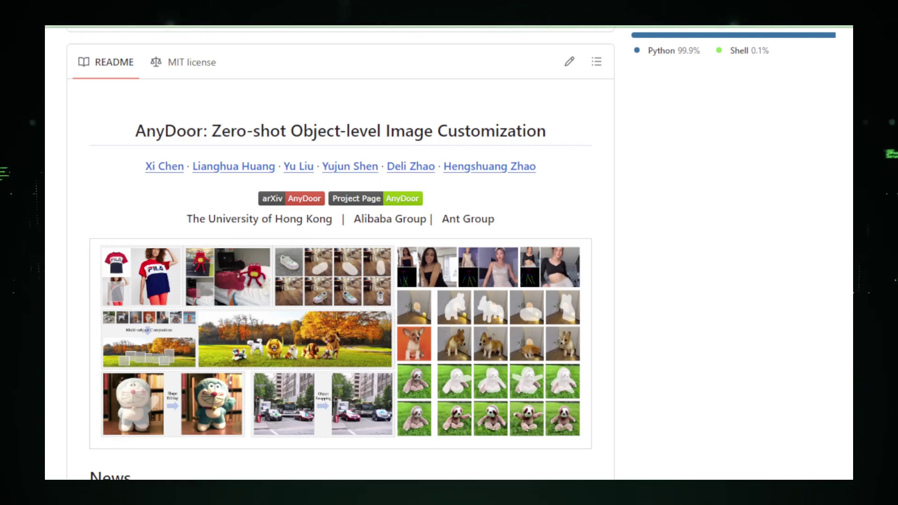
scroll(341, 267, down, 5)
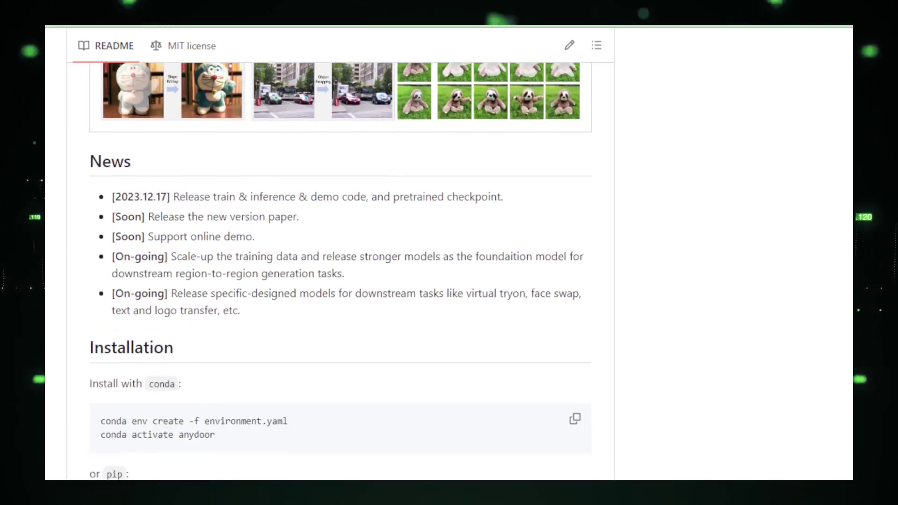
scroll(340, 267, down, 1)
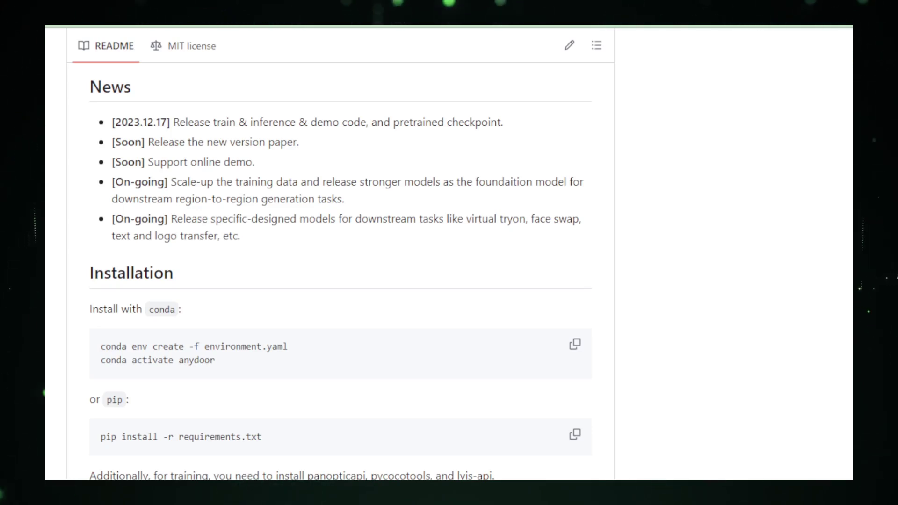
scroll(341, 281, down, 2)
scroll(341, 281, down, 2)
scroll(341, 281, down, 1)
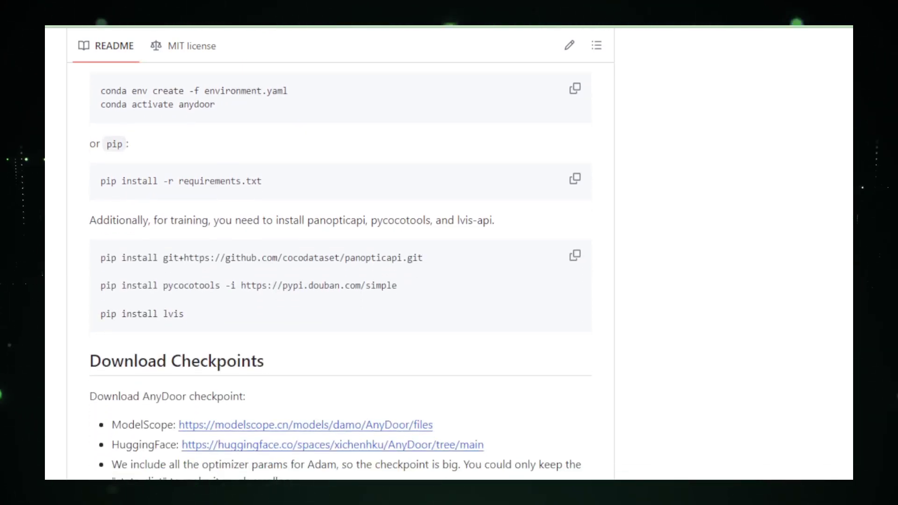
scroll(340, 281, down, 3)
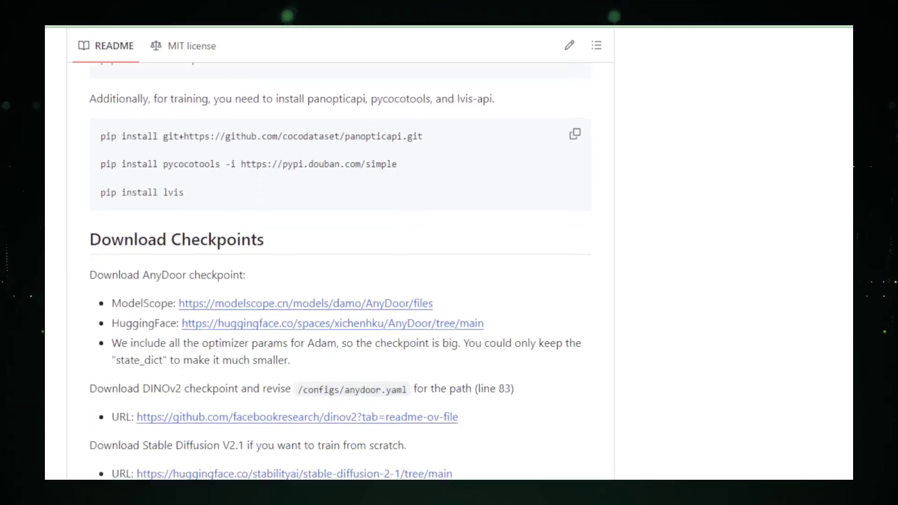
scroll(340, 281, down, 1)
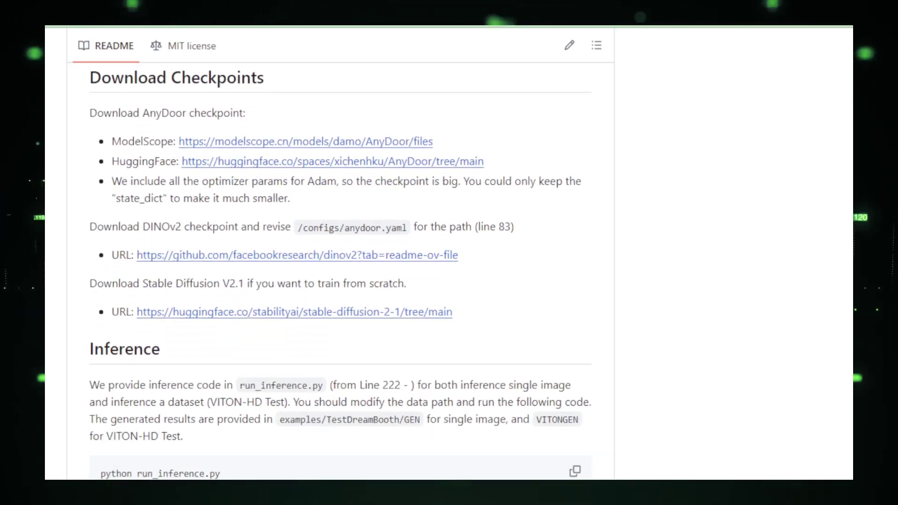
scroll(341, 281, down, 2)
scroll(340, 281, down, 1)
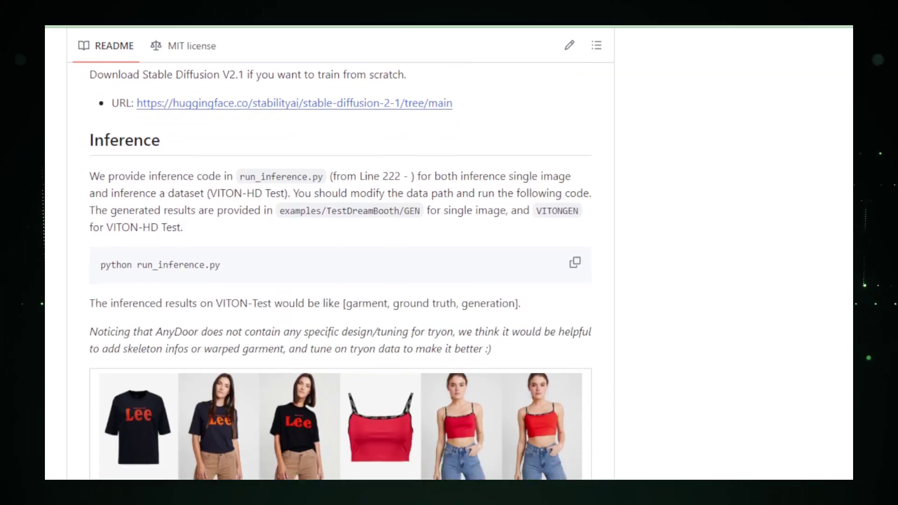
scroll(340, 281, down, 1)
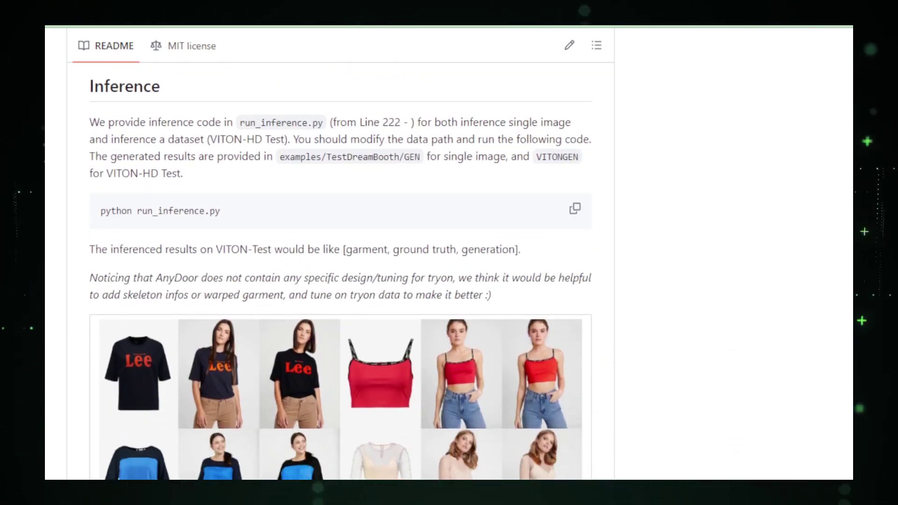
scroll(341, 281, down, 1)
scroll(341, 280, down, 1)
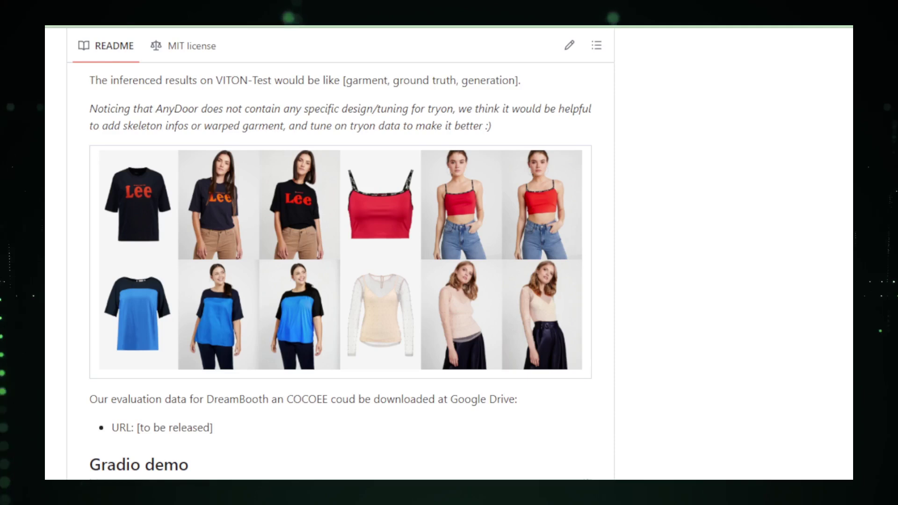
scroll(340, 281, down, 2)
scroll(341, 280, down, 2)
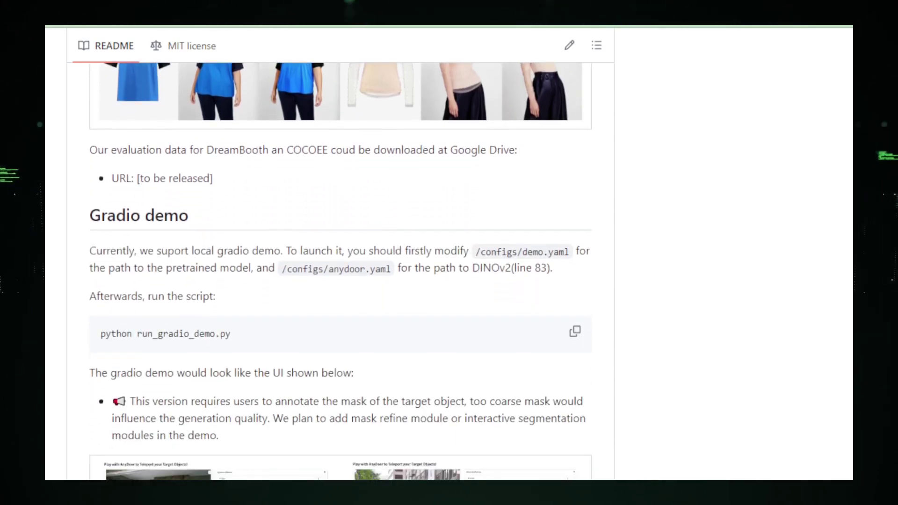
scroll(340, 281, down, 2)
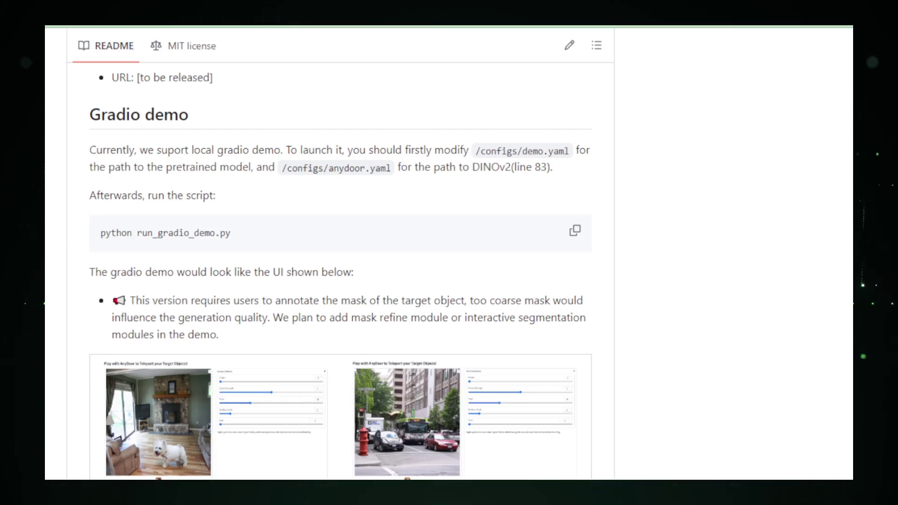
scroll(340, 281, down, 1)
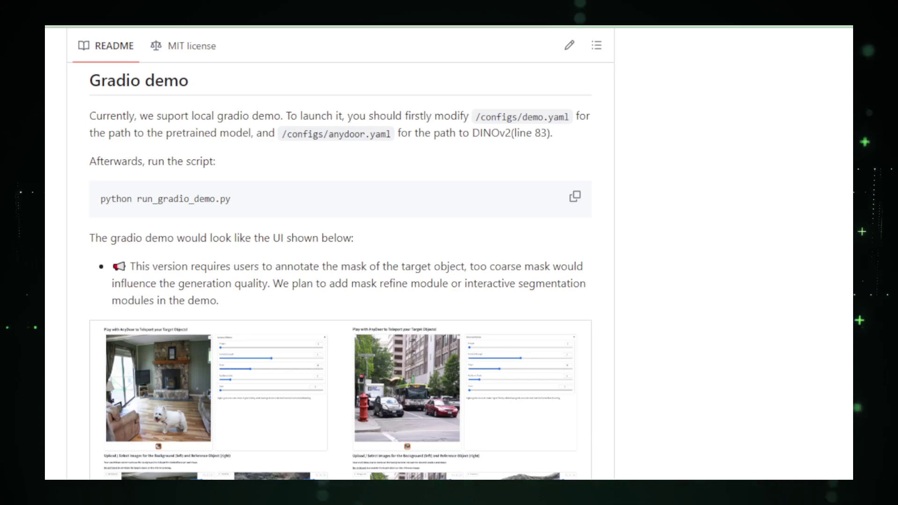
scroll(341, 280, down, 5)
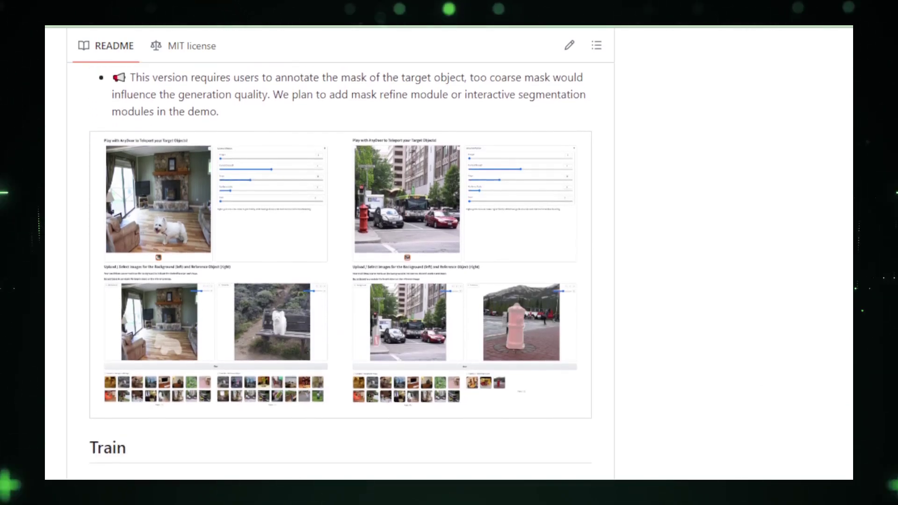
scroll(341, 281, down, 5)
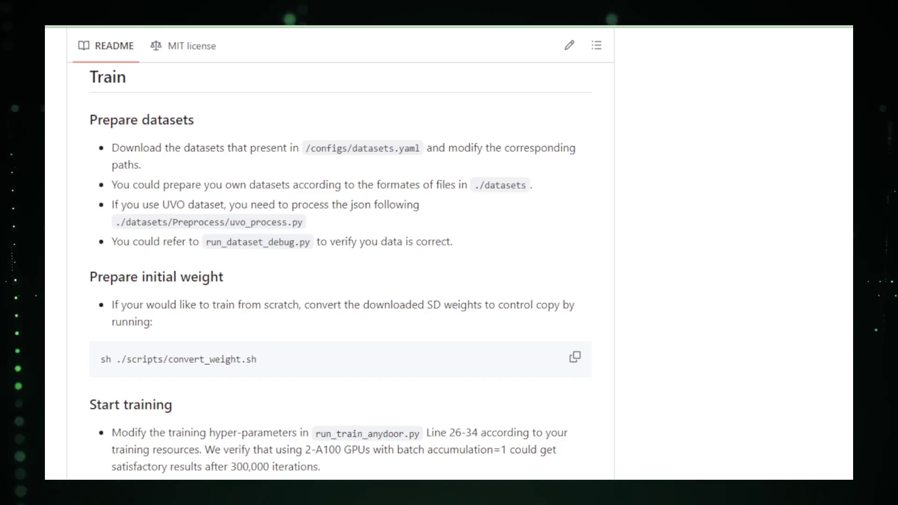
scroll(341, 281, down, 1)
scroll(340, 280, down, 2)
scroll(340, 280, down, 1)
scroll(340, 281, down, 2)
scroll(340, 281, down, 2)
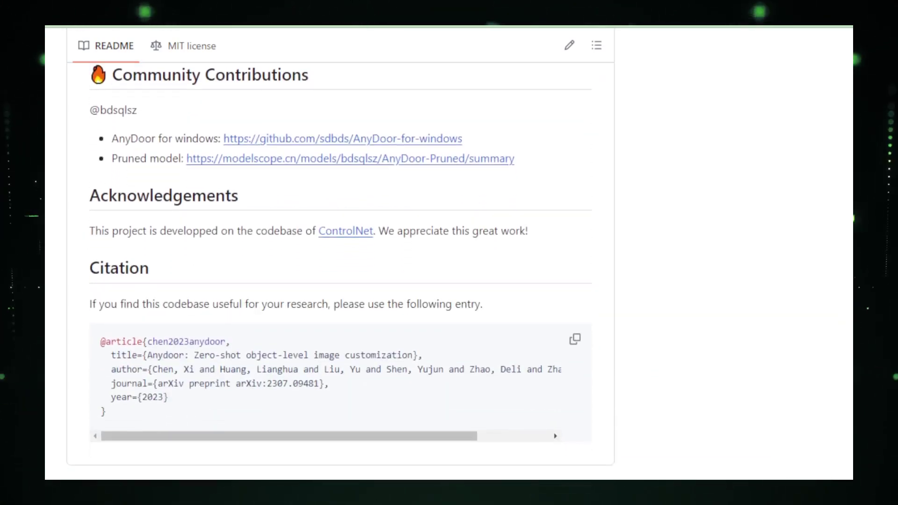
- Show the AnyDoor repository's MIT license text
click(203, 47)
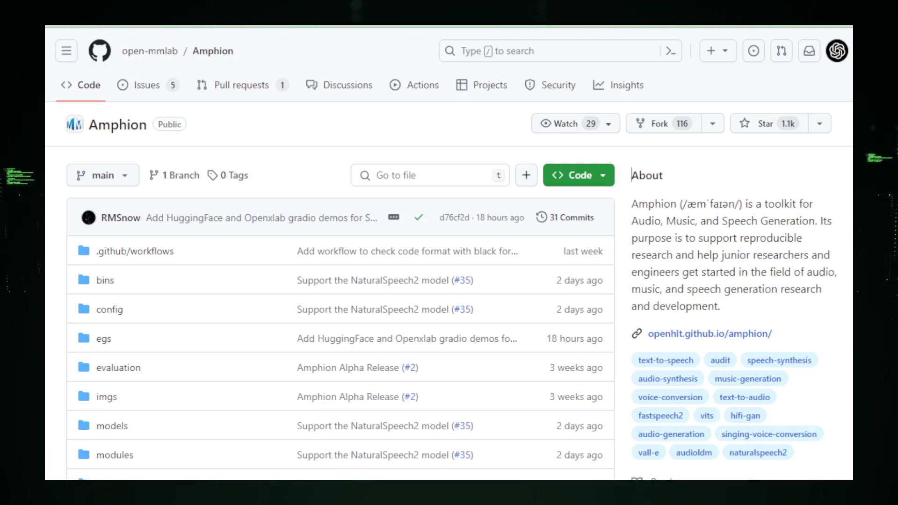
scroll(450, 280, down, 1)
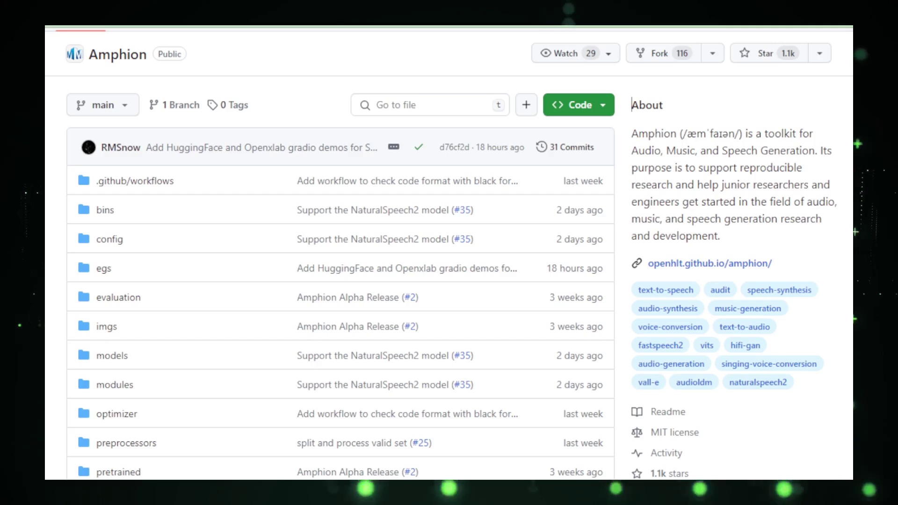
scroll(450, 281, down, 3)
scroll(449, 281, down, 1)
scroll(449, 281, down, 1)
scroll(449, 281, down, 1)
scroll(449, 281, down, 2)
scroll(450, 280, down, 3)
scroll(449, 281, down, 1)
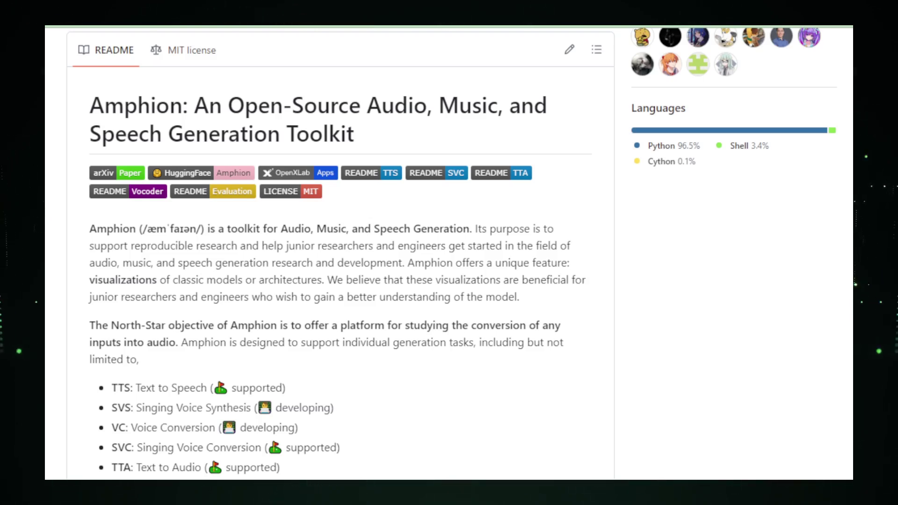
scroll(340, 281, down, 1)
scroll(340, 281, down, 2)
scroll(341, 281, down, 1)
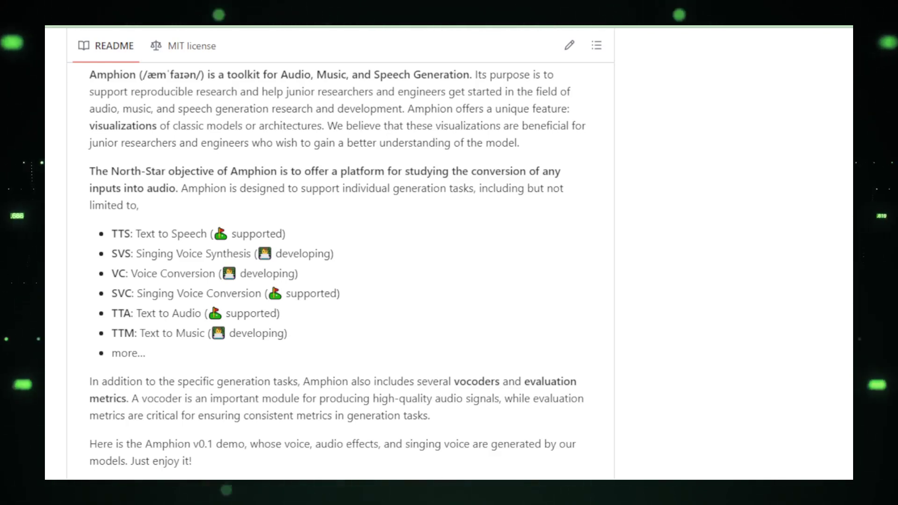
scroll(340, 280, down, 1)
scroll(340, 280, down, 2)
scroll(340, 281, down, 2)
scroll(407, 361, down, 1)
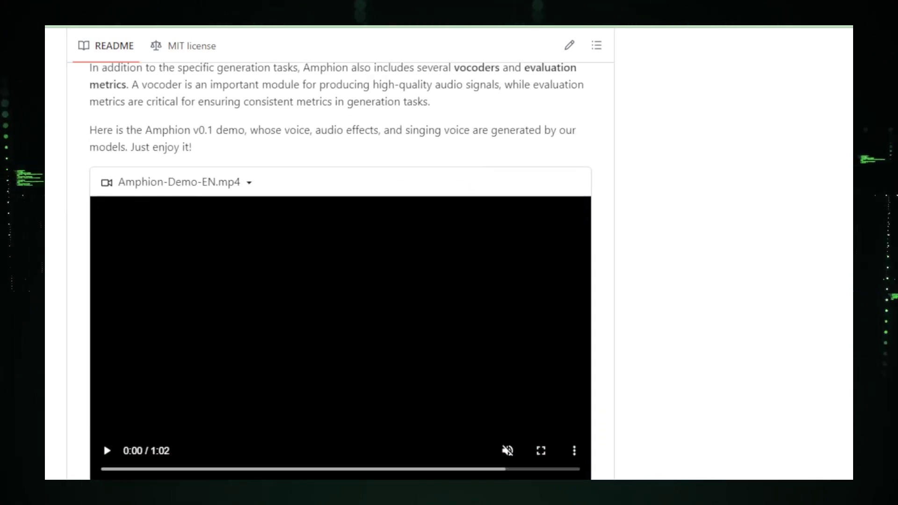
- Play the Amphion-Demo-EN.mp4 video in the Amphion README
click(105, 449)
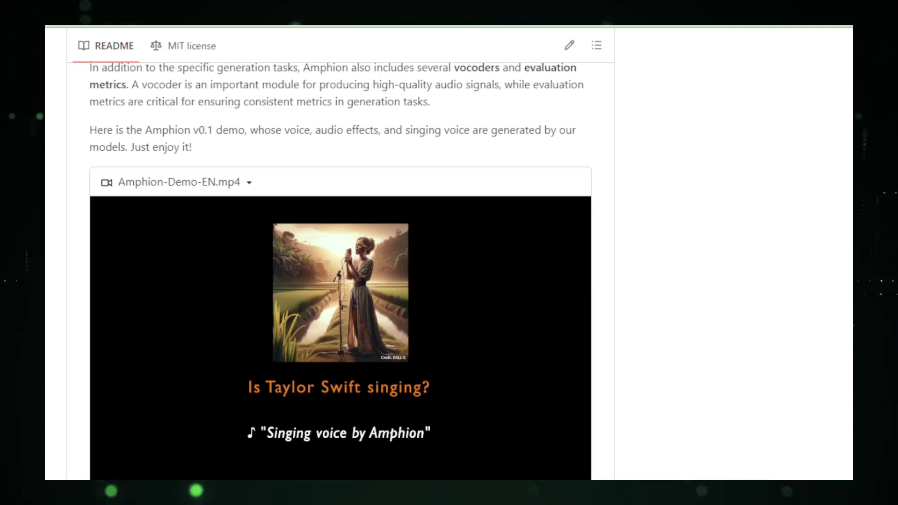
scroll(340, 281, down, 1)
scroll(341, 281, down, 2)
scroll(341, 281, down, 2)
scroll(341, 281, down, 2)
scroll(340, 281, down, 1)
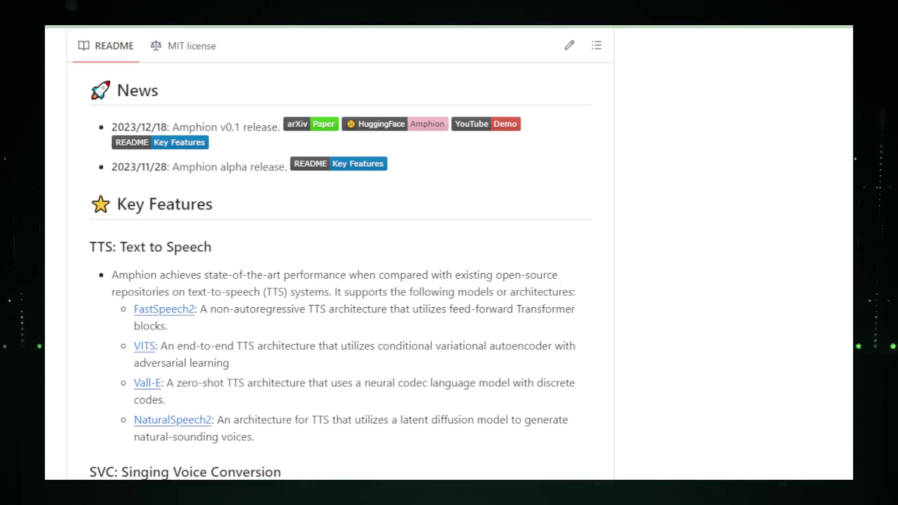
scroll(340, 281, down, 2)
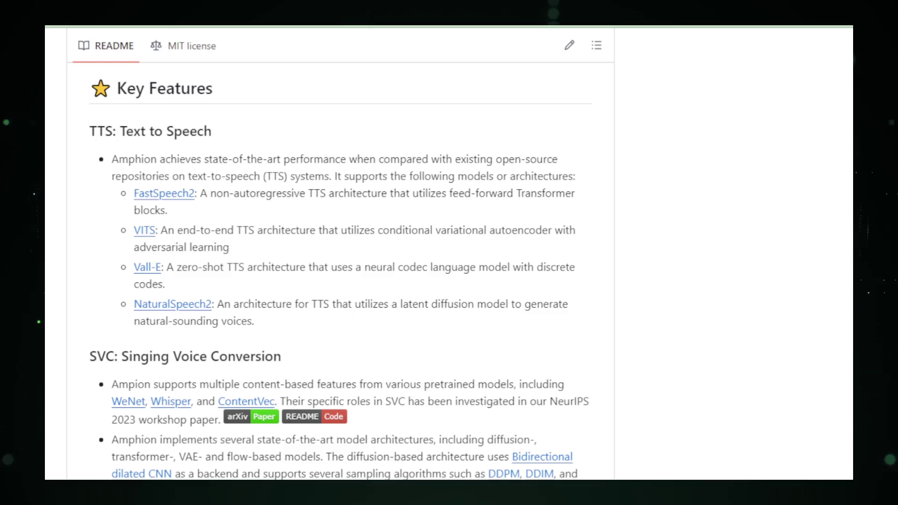
scroll(341, 281, down, 5)
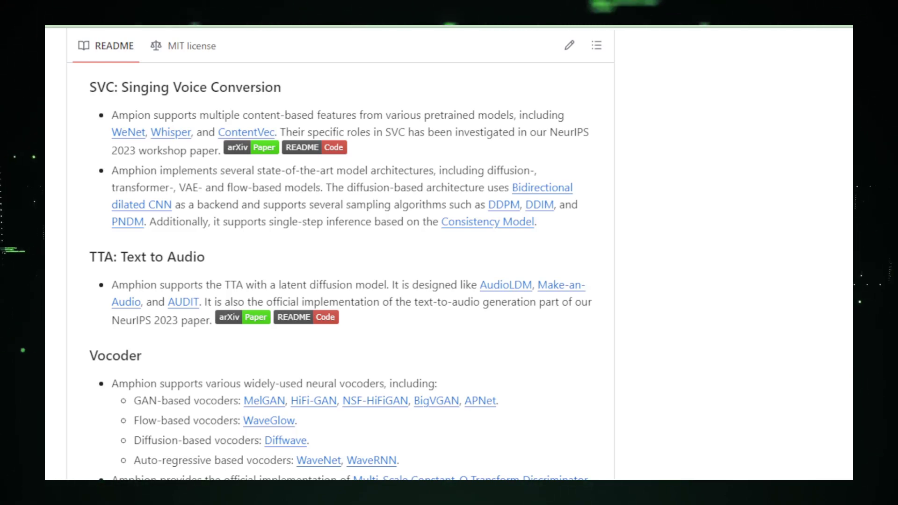
scroll(340, 281, down, 3)
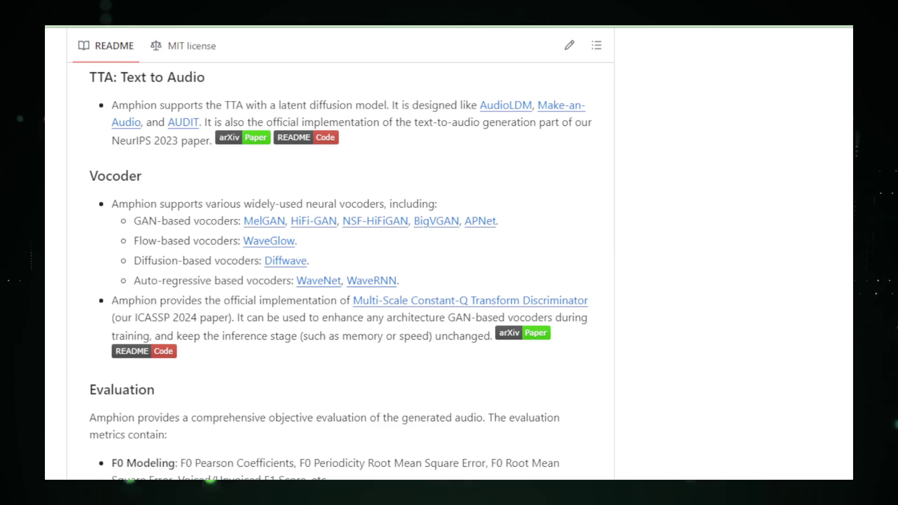
scroll(341, 281, down, 5)
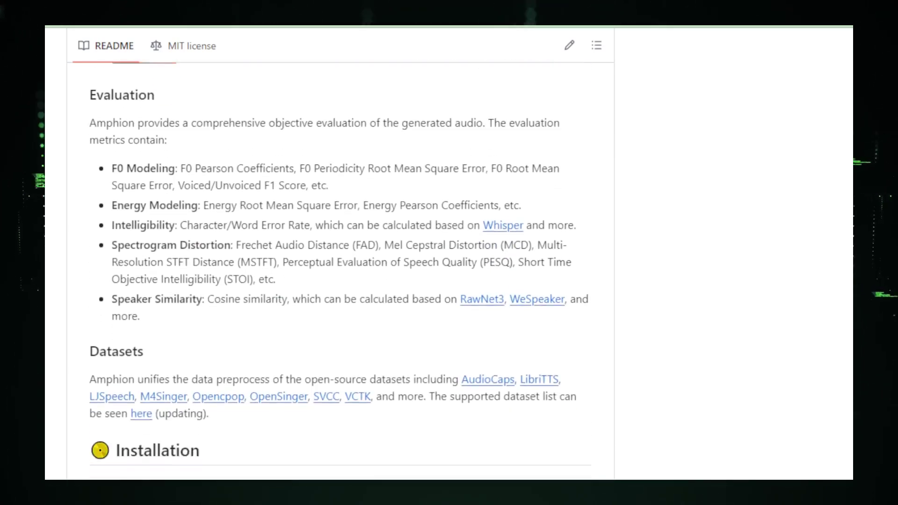
scroll(341, 280, down, 1)
scroll(341, 280, down, 2)
scroll(340, 281, down, 2)
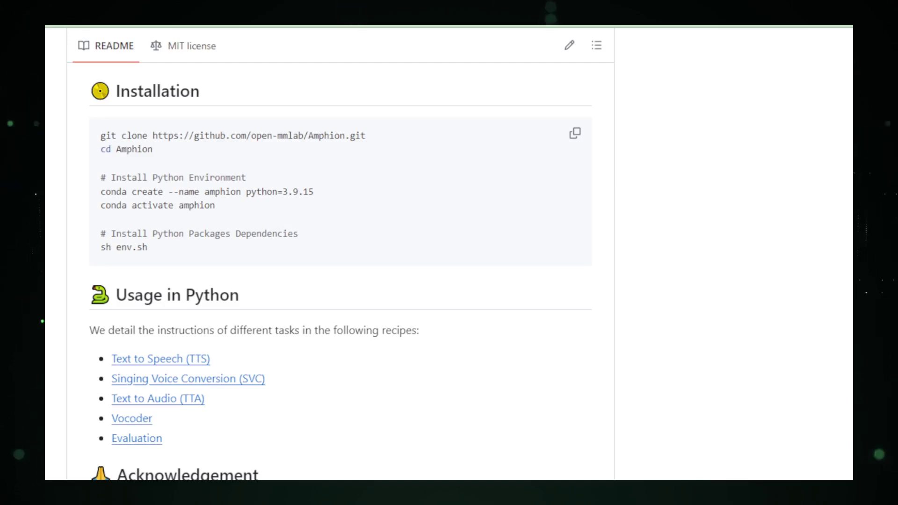
scroll(341, 281, down, 2)
scroll(340, 281, down, 2)
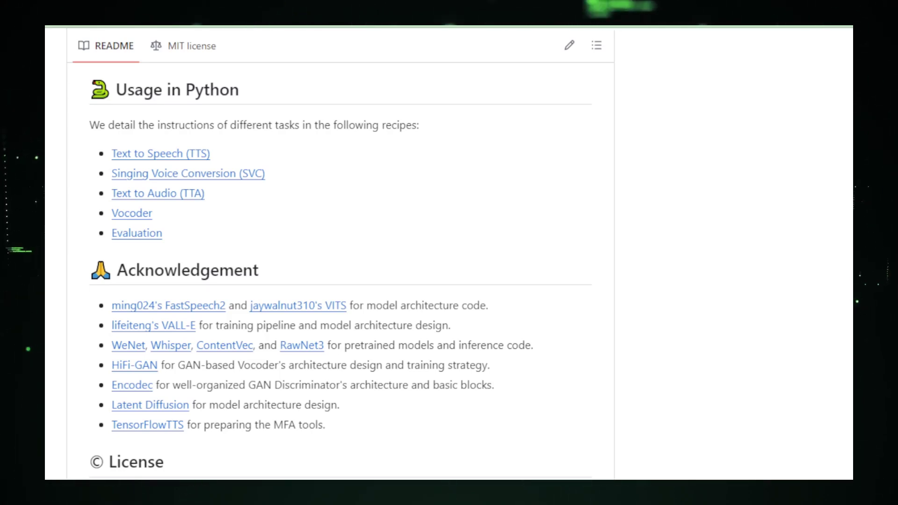
scroll(340, 281, down, 3)
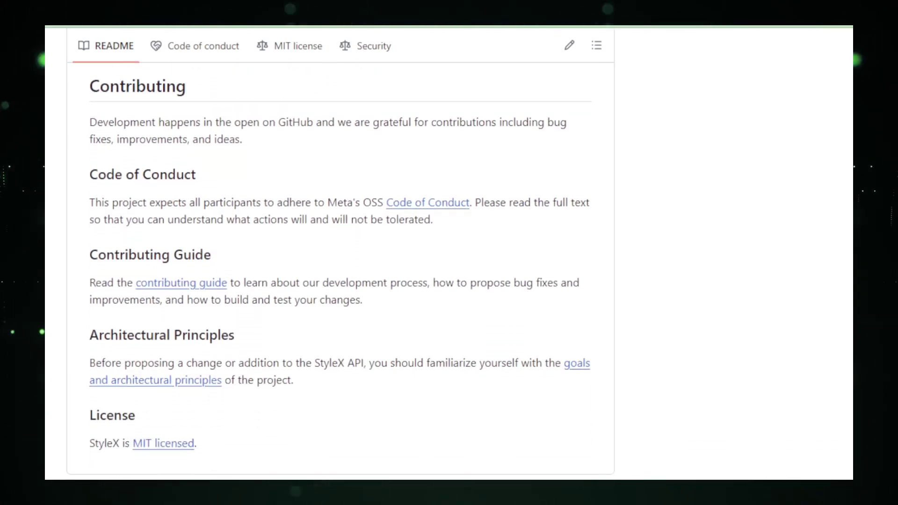
- Open the StyleX repository's Code of conduct
click(233, 45)
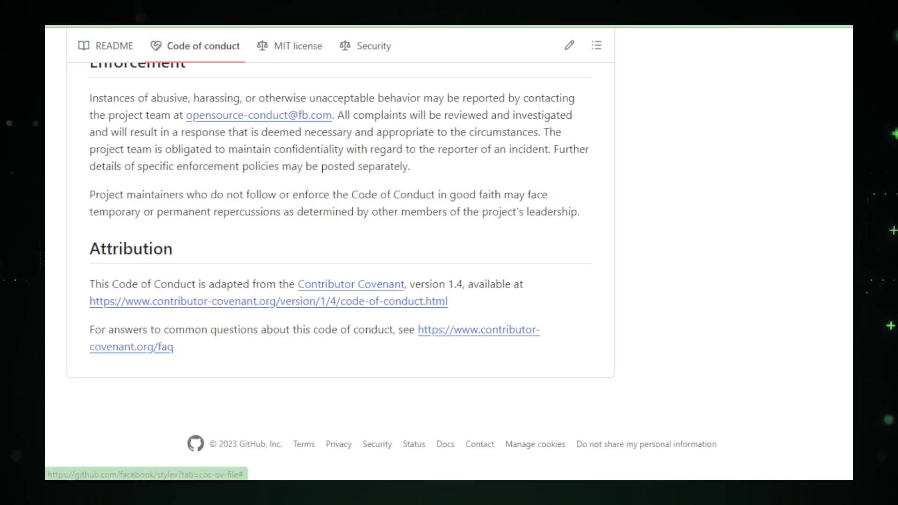
scroll(850, 125, up, 2)
scroll(850, 125, up, 5)
scroll(851, 125, up, 10)
scroll(850, 126, up, 2)
scroll(851, 124, down, 4)
scroll(851, 125, down, 1)
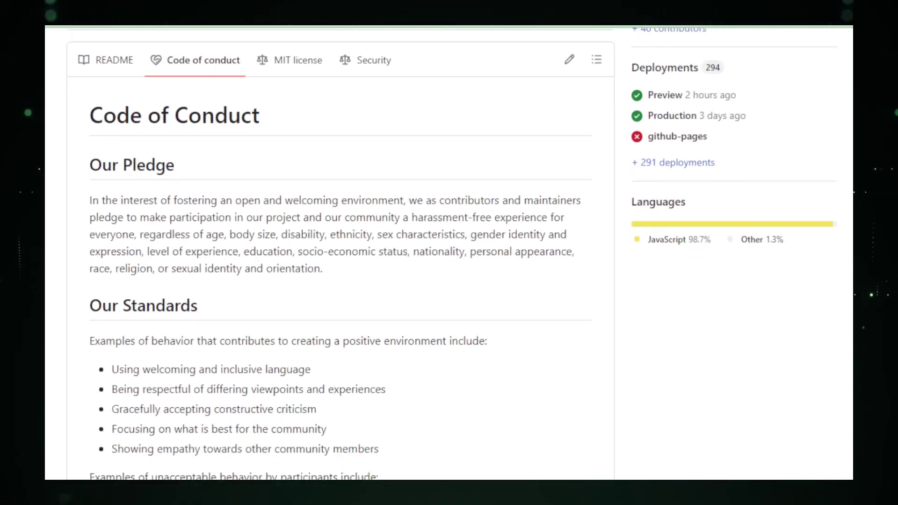
scroll(341, 281, down, 3)
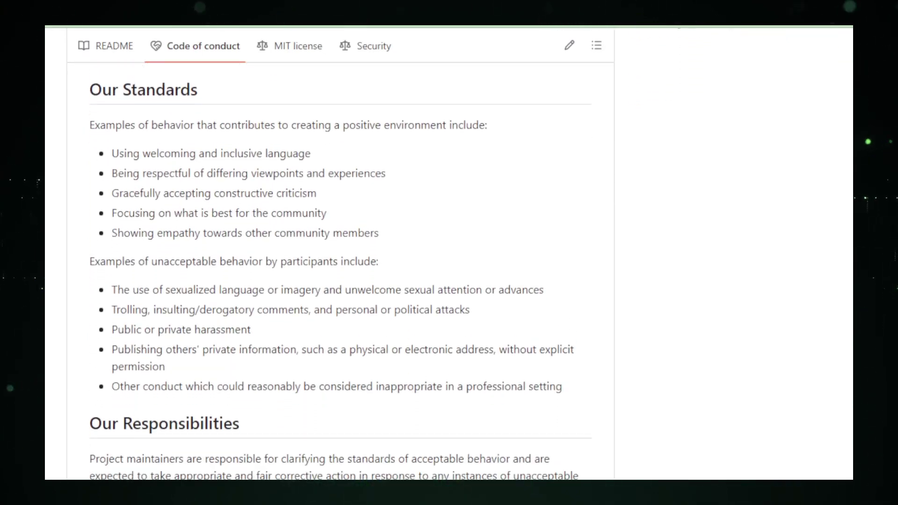
scroll(340, 281, down, 2)
scroll(340, 281, down, 3)
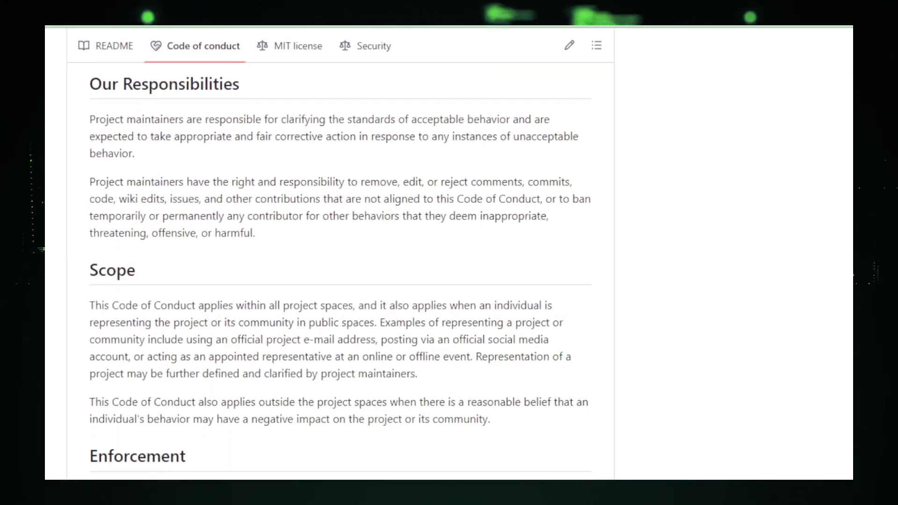
scroll(341, 281, down, 2)
scroll(340, 280, down, 1)
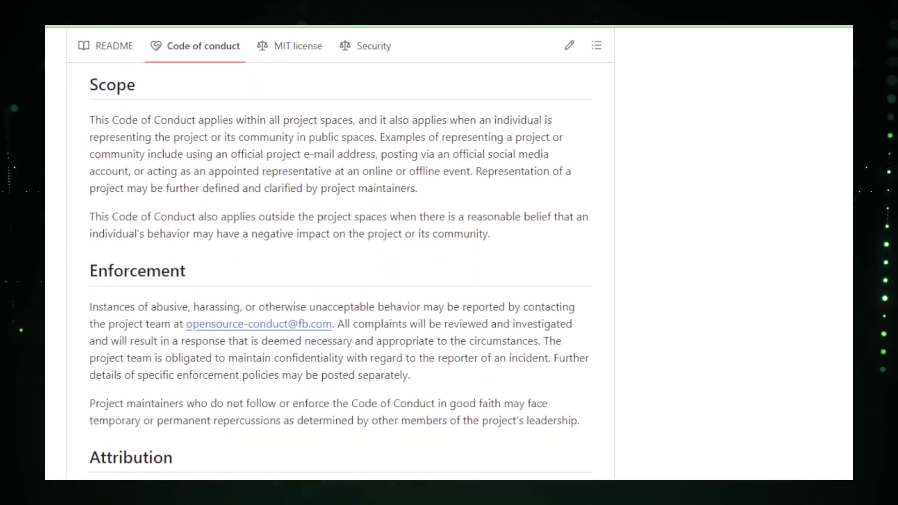
scroll(340, 282, down, 2)
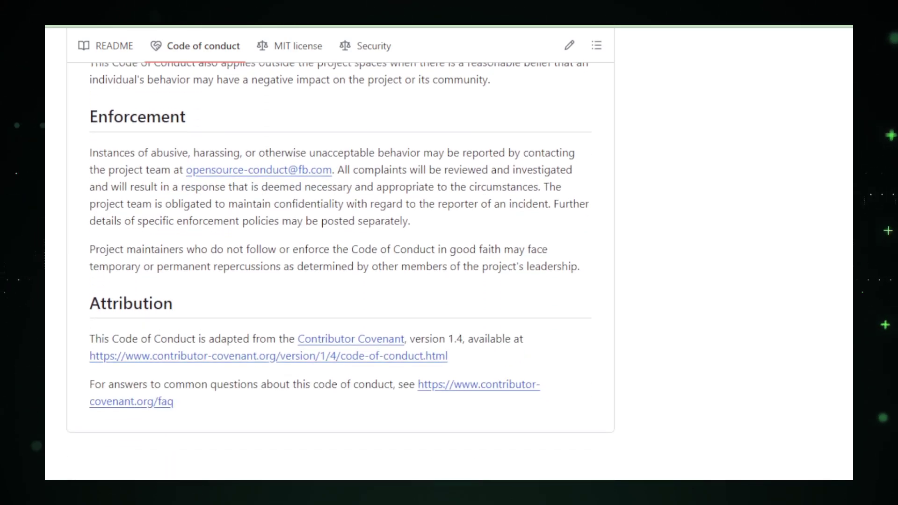
scroll(340, 281, up, 1)
scroll(340, 281, up, 2)
scroll(341, 281, up, 1)
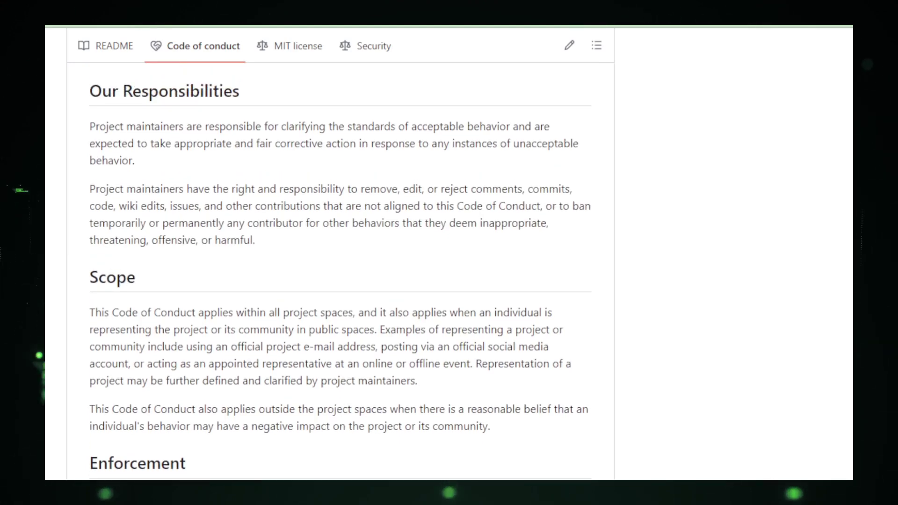
- Show StyleX's MIT license text, then its Security policy
click(297, 49)
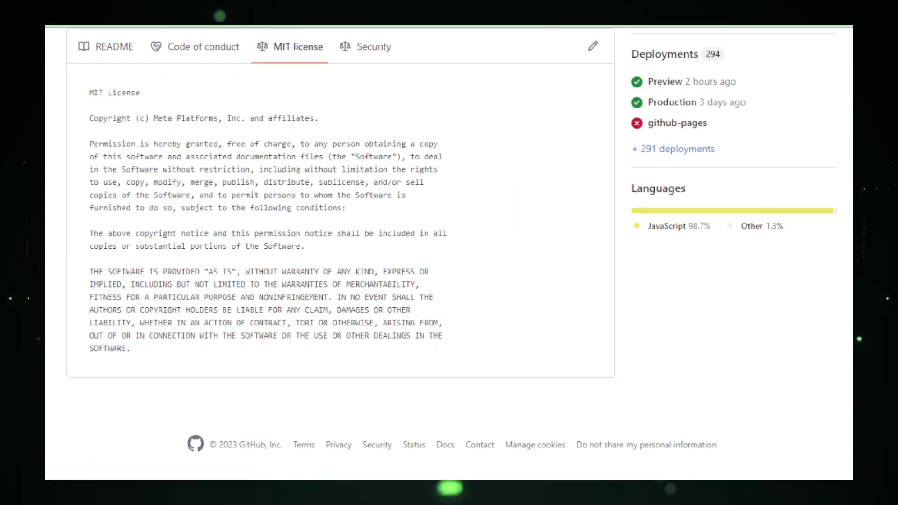
scroll(450, 253, up, 1)
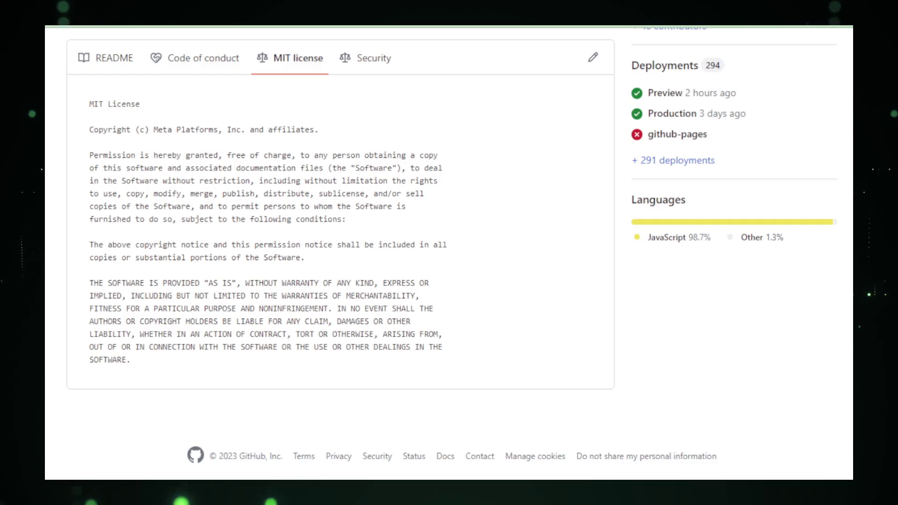
click(372, 64)
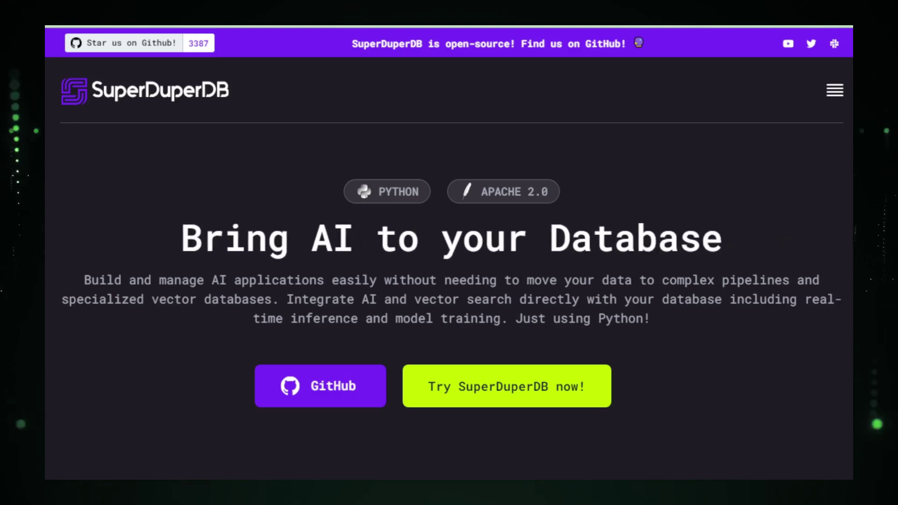
scroll(449, 281, down, 3)
scroll(449, 280, down, 3)
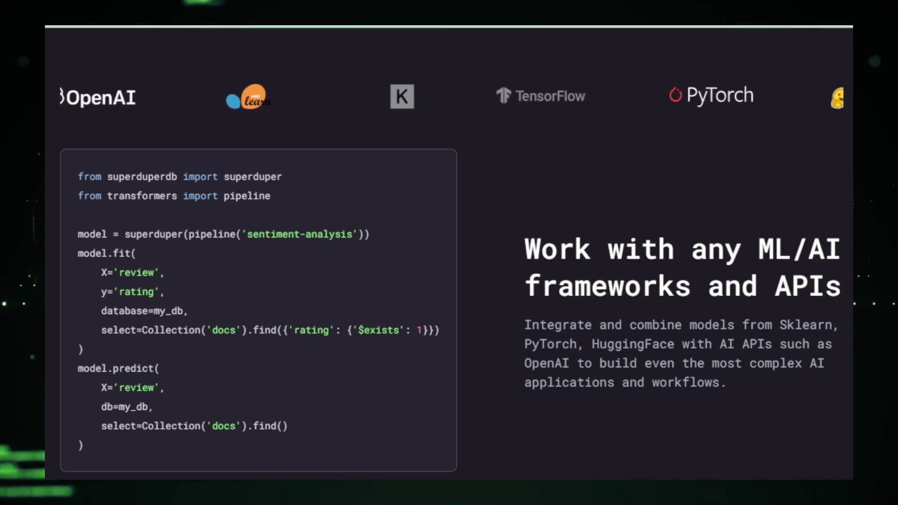
scroll(449, 253, down, 5)
scroll(450, 253, down, 3)
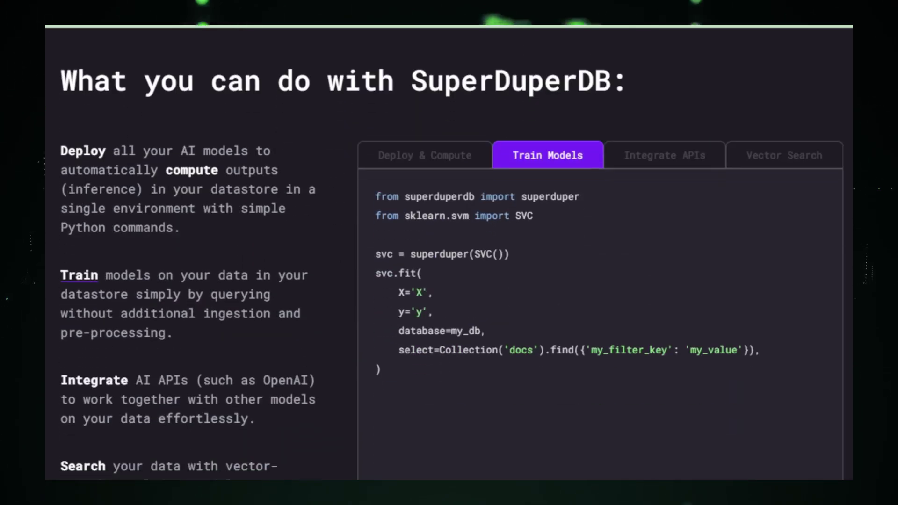
- View the Deploy & Compute, Train Models, Integrate APIs and Vector Search code examples
click(444, 154)
click(521, 159)
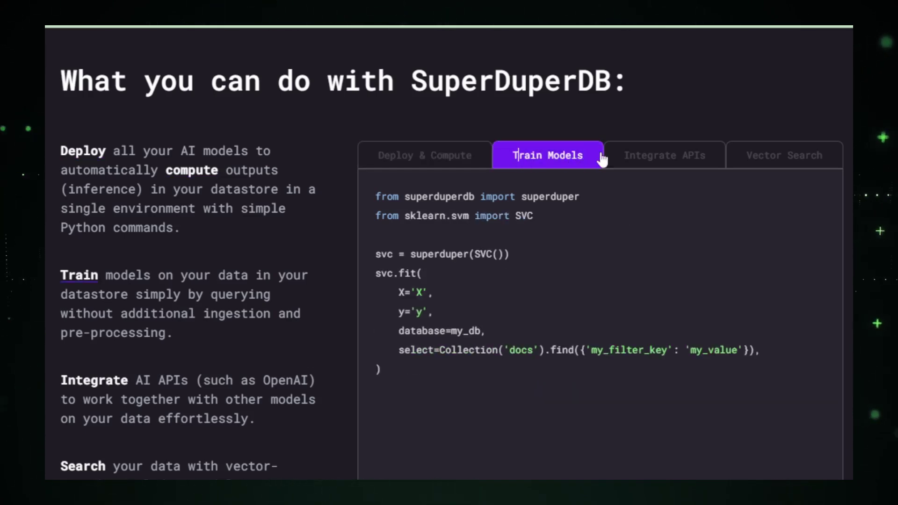
click(625, 157)
click(758, 160)
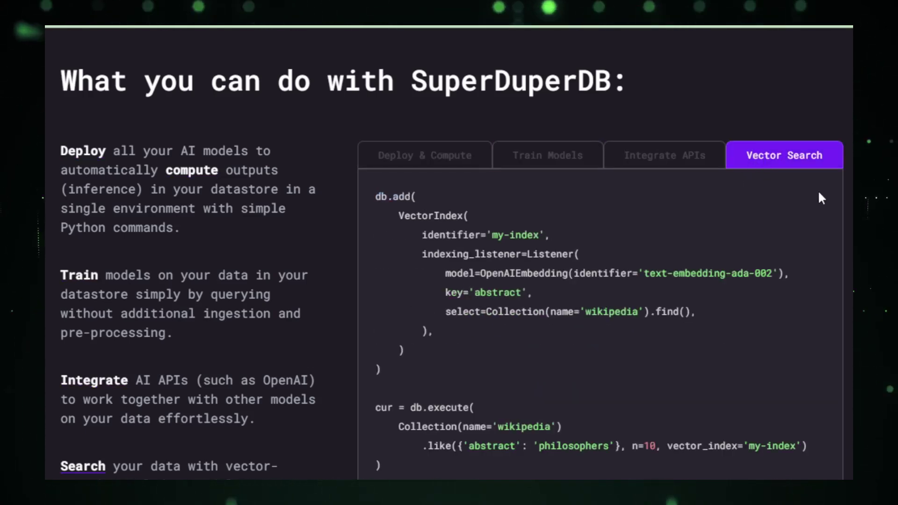
scroll(449, 253, down, 2)
scroll(449, 252, down, 2)
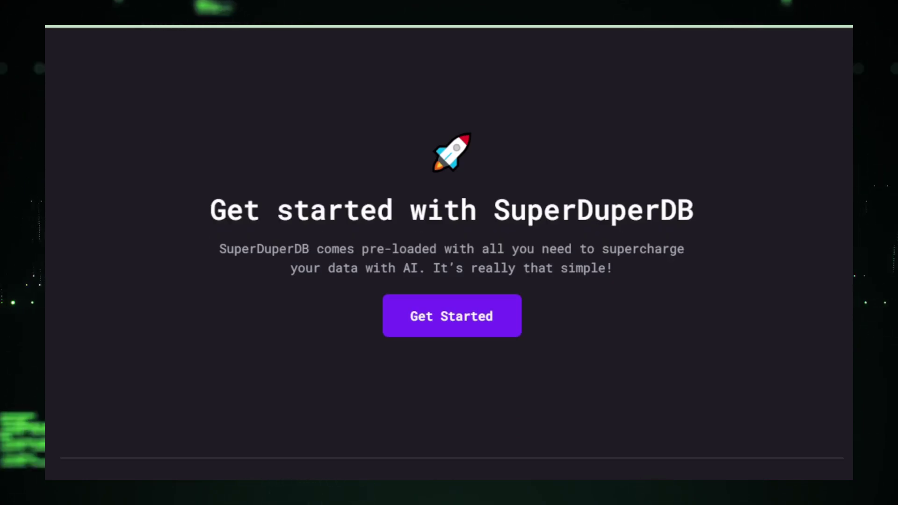
scroll(449, 252, up, 1)
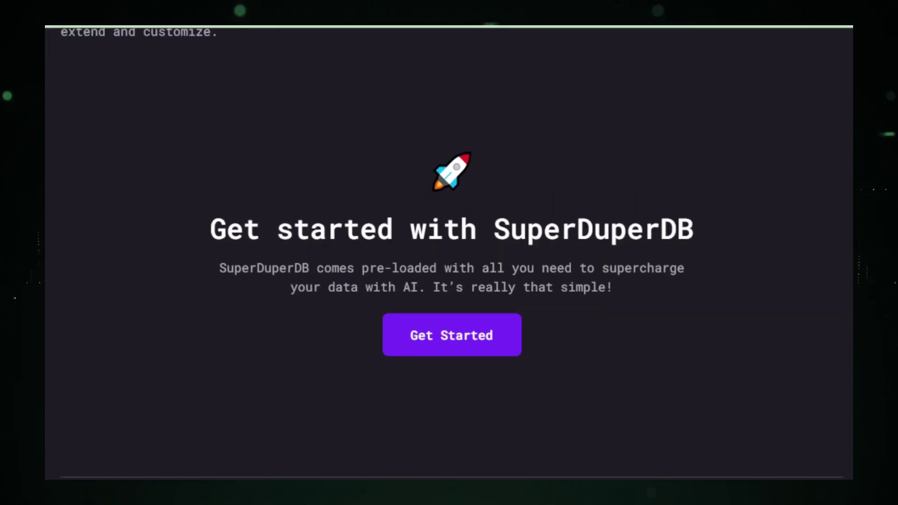
scroll(449, 252, down, 1)
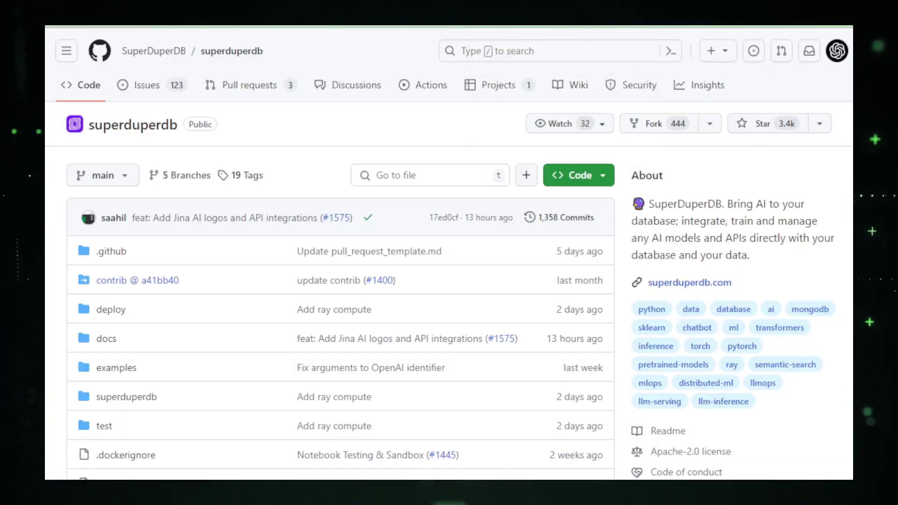
scroll(449, 253, down, 1)
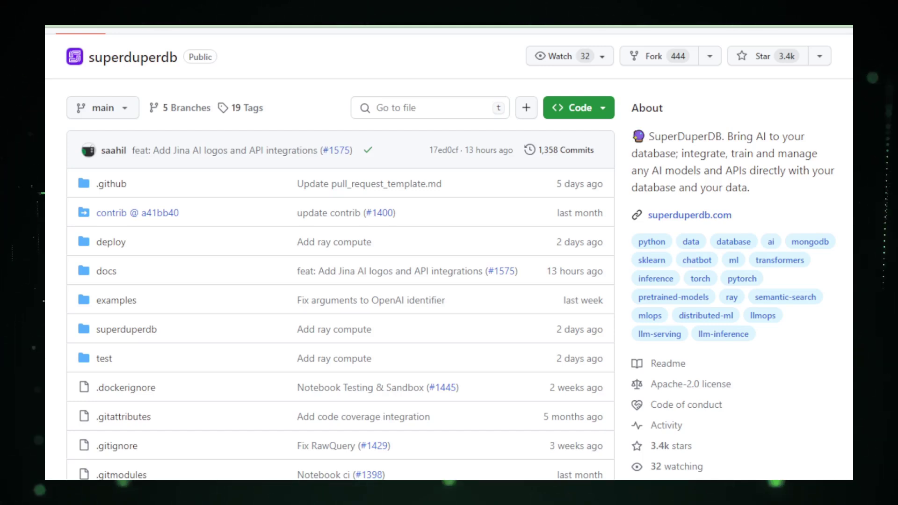
scroll(340, 281, down, 1)
scroll(341, 281, down, 4)
scroll(340, 281, down, 5)
scroll(340, 281, down, 2)
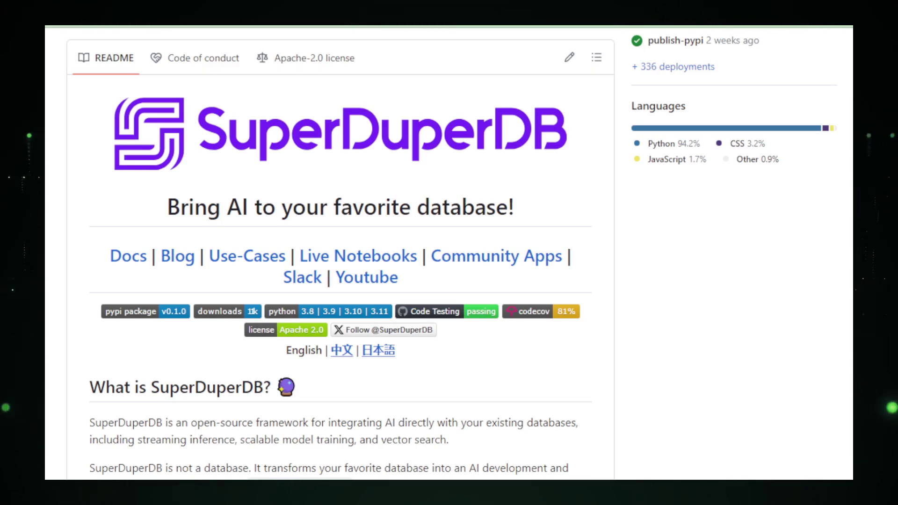
scroll(341, 280, down, 3)
scroll(340, 281, down, 2)
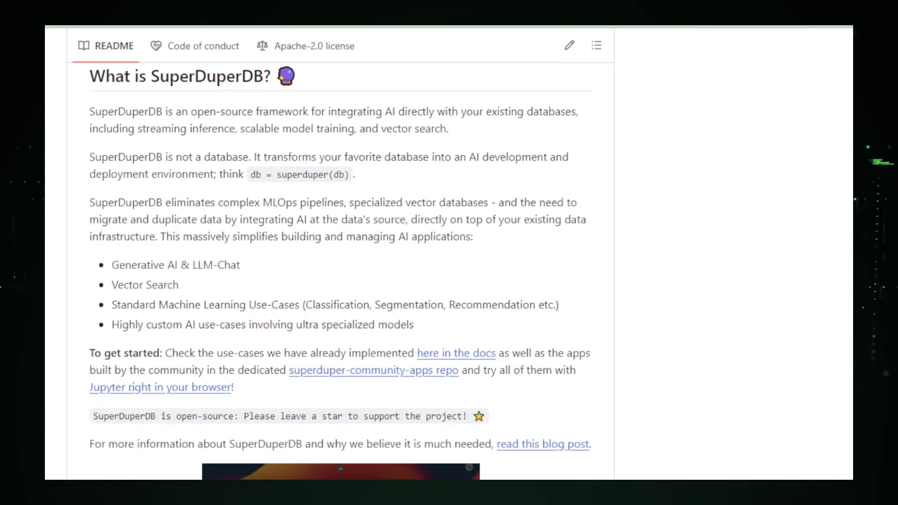
scroll(341, 280, down, 2)
scroll(341, 281, down, 3)
scroll(340, 281, down, 1)
scroll(340, 281, down, 5)
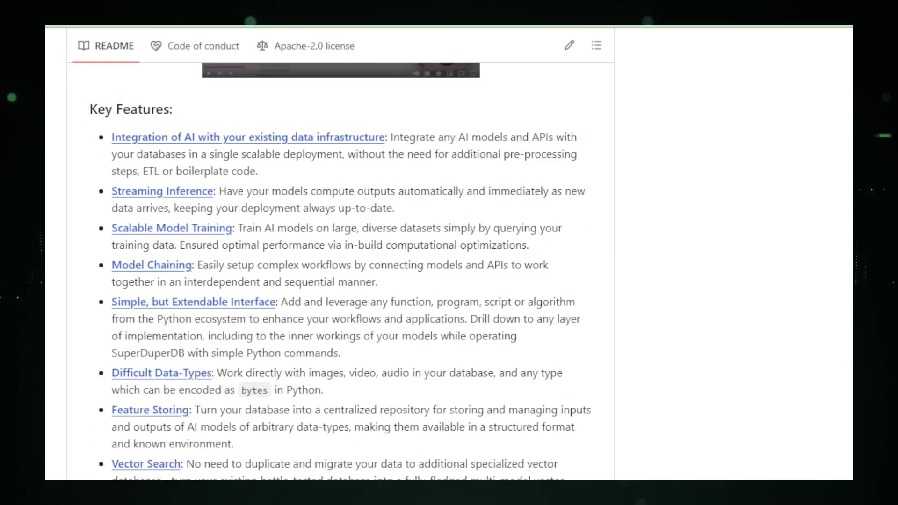
scroll(341, 280, down, 1)
scroll(340, 282, down, 2)
scroll(341, 281, down, 4)
scroll(341, 281, down, 1)
scroll(340, 281, up, 1)
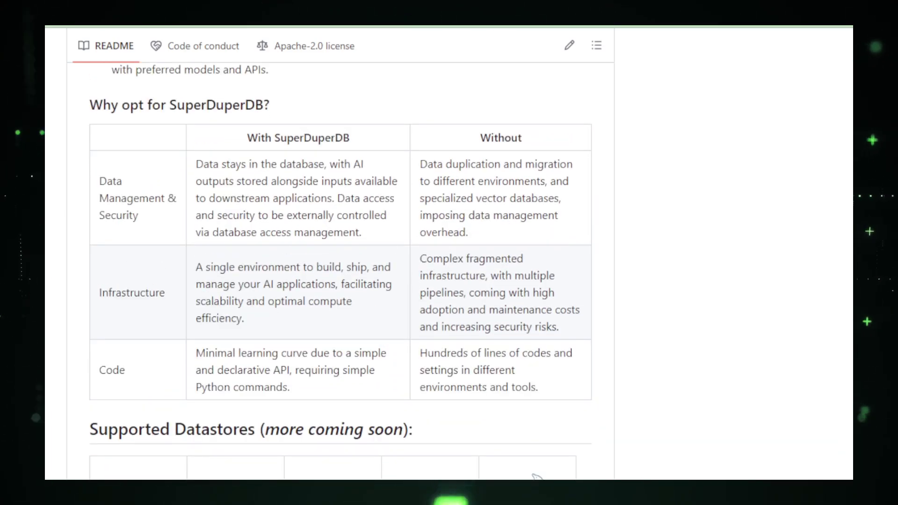
scroll(341, 280, down, 1)
scroll(341, 281, down, 4)
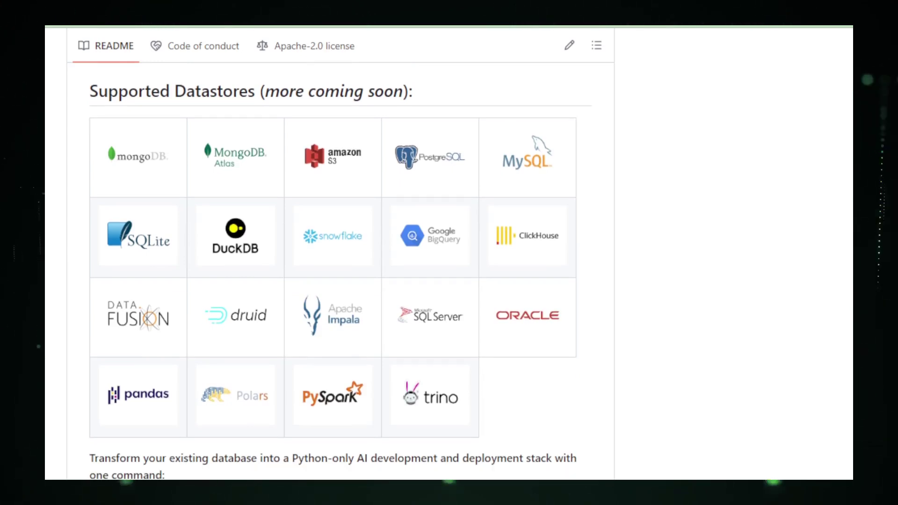
scroll(340, 281, down, 2)
scroll(340, 281, down, 4)
scroll(341, 280, down, 1)
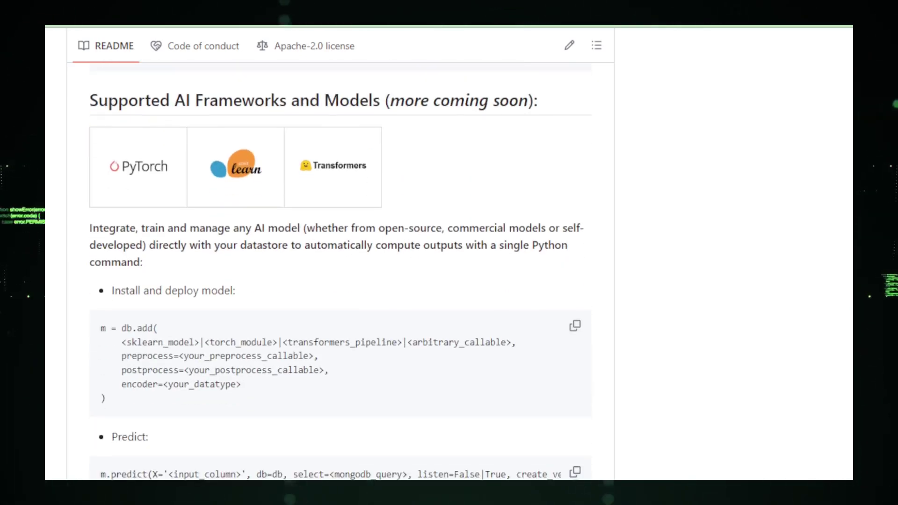
scroll(341, 281, down, 2)
scroll(341, 281, down, 4)
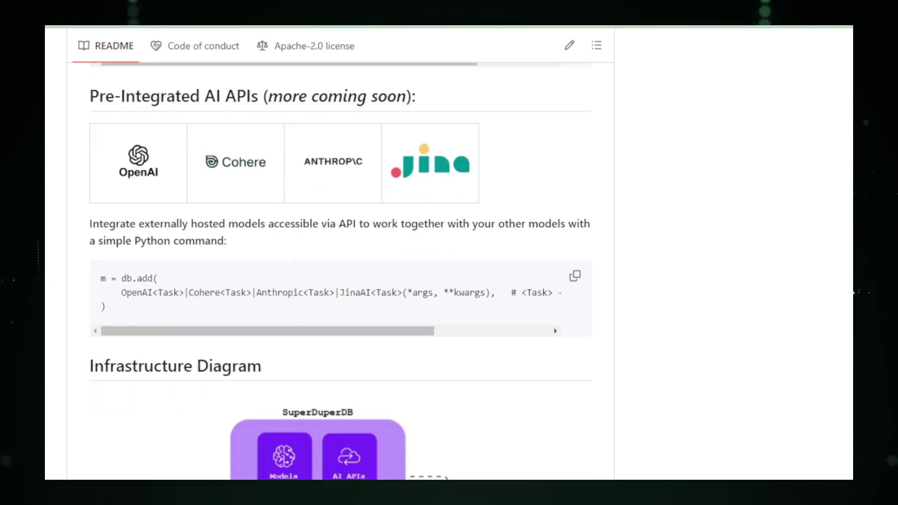
scroll(340, 281, down, 3)
scroll(341, 281, down, 1)
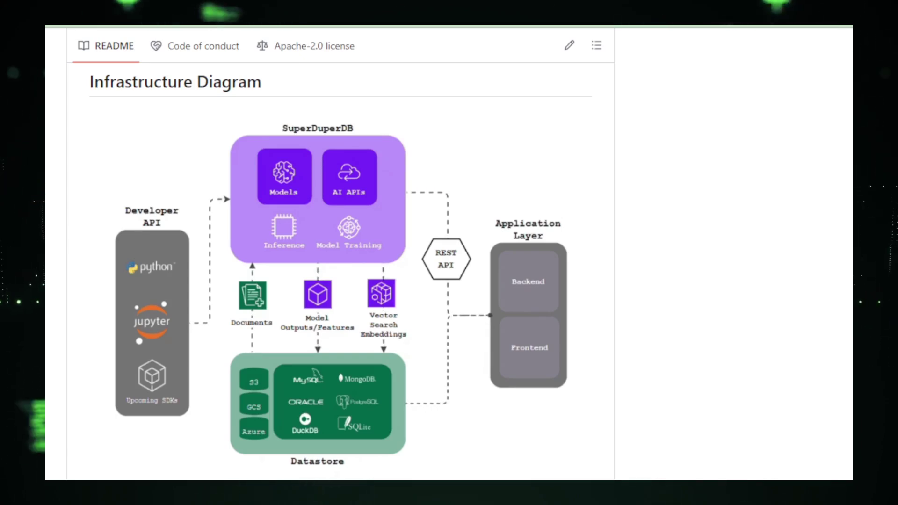
scroll(340, 282, down, 2)
scroll(340, 281, down, 3)
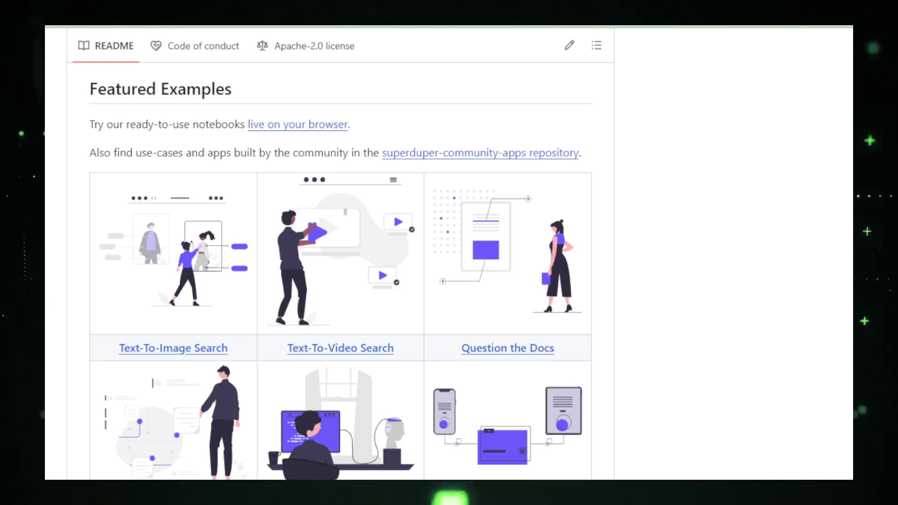
scroll(340, 281, down, 1)
scroll(341, 280, down, 1)
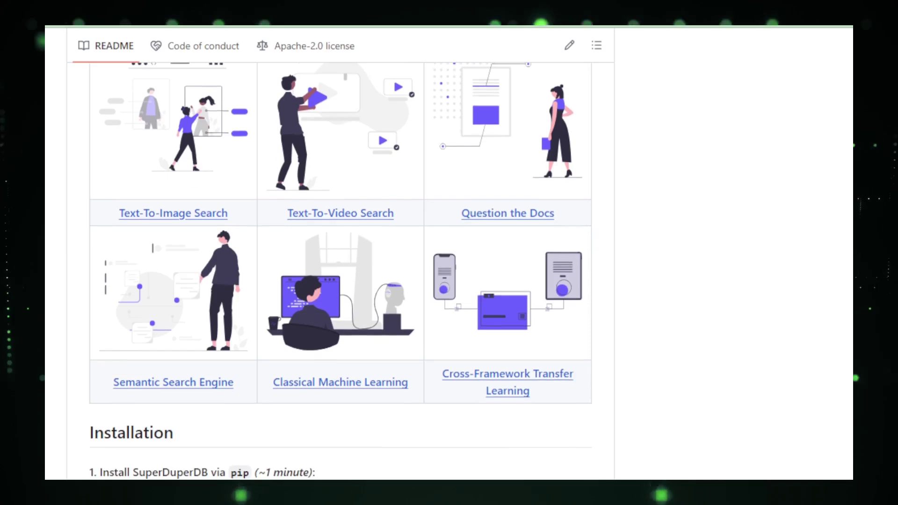
scroll(340, 281, down, 1)
scroll(340, 281, down, 3)
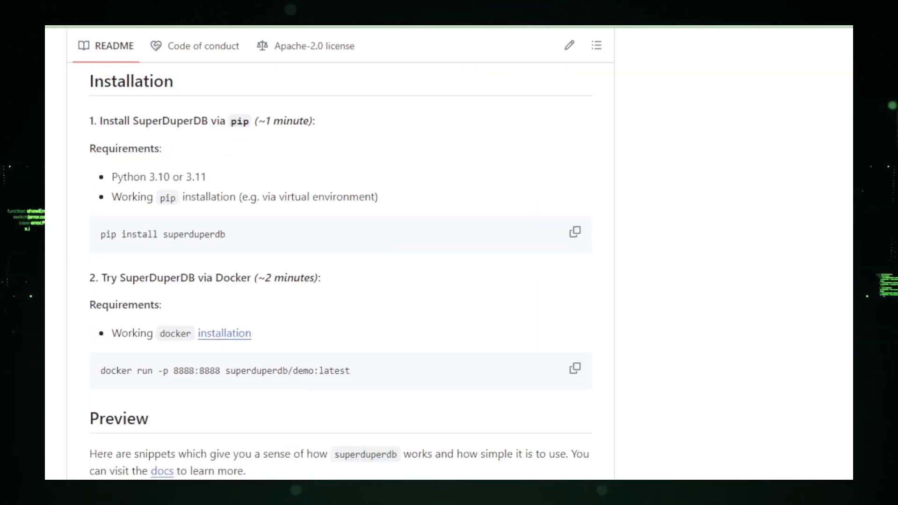
scroll(340, 281, down, 4)
scroll(340, 280, down, 5)
scroll(340, 281, down, 1)
scroll(341, 281, down, 4)
scroll(340, 280, down, 2)
scroll(341, 280, down, 2)
scroll(340, 281, down, 5)
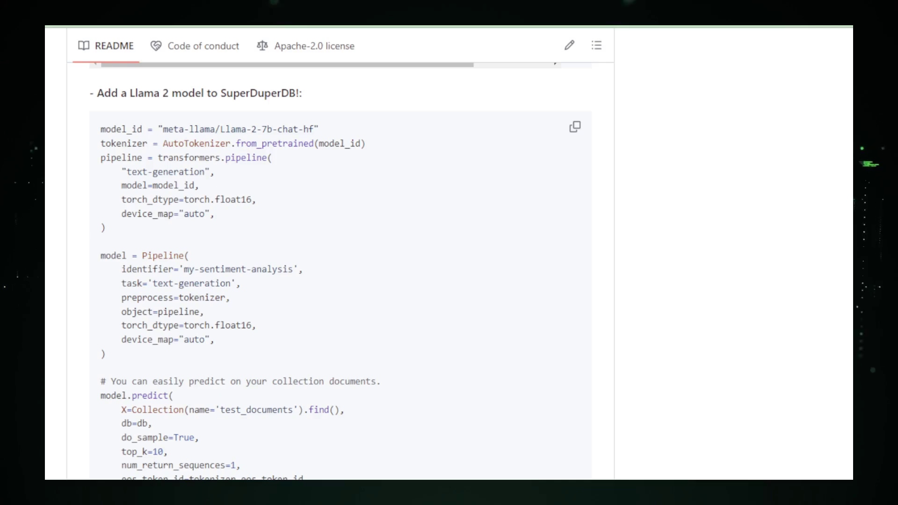
scroll(341, 280, down, 2)
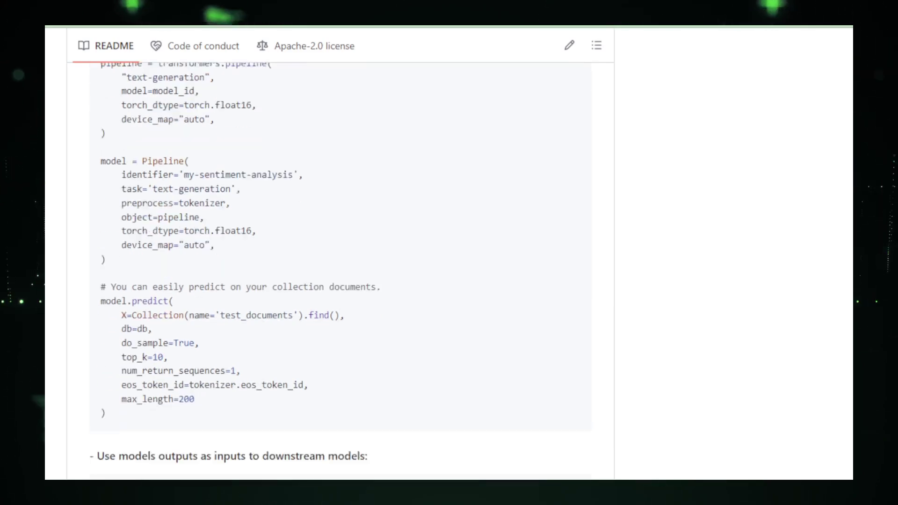
scroll(341, 281, down, 7)
scroll(340, 281, down, 3)
scroll(340, 281, down, 1)
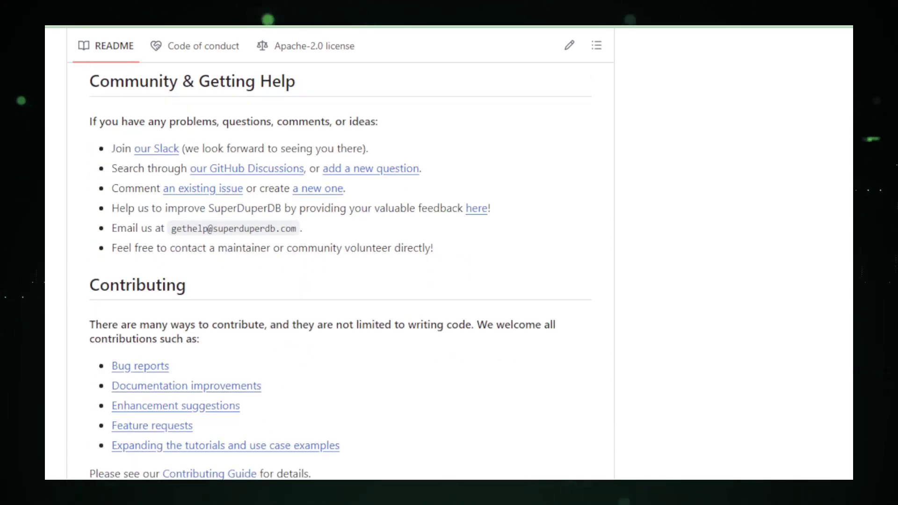
scroll(341, 281, down, 1)
scroll(341, 281, down, 2)
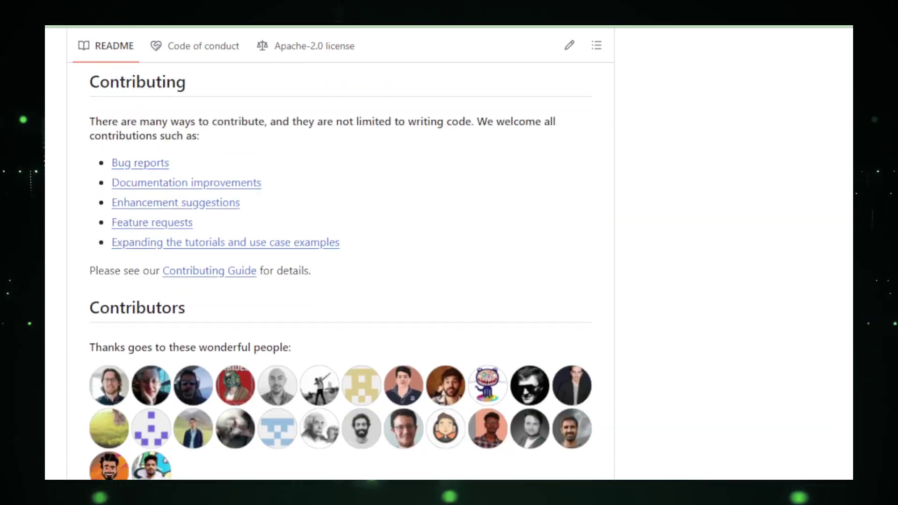